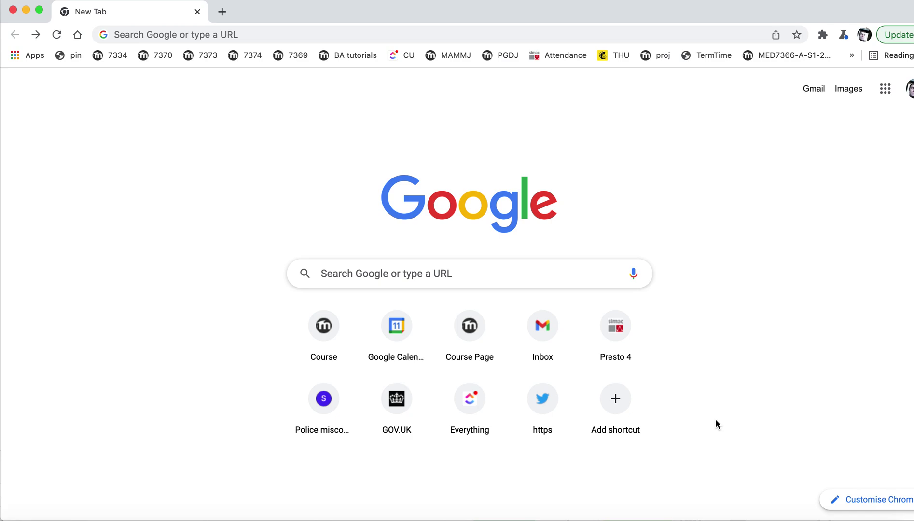
# Search Google for 'choropleth map'
pyautogui.click(450, 272)
pyautogui.write('choropleth map')
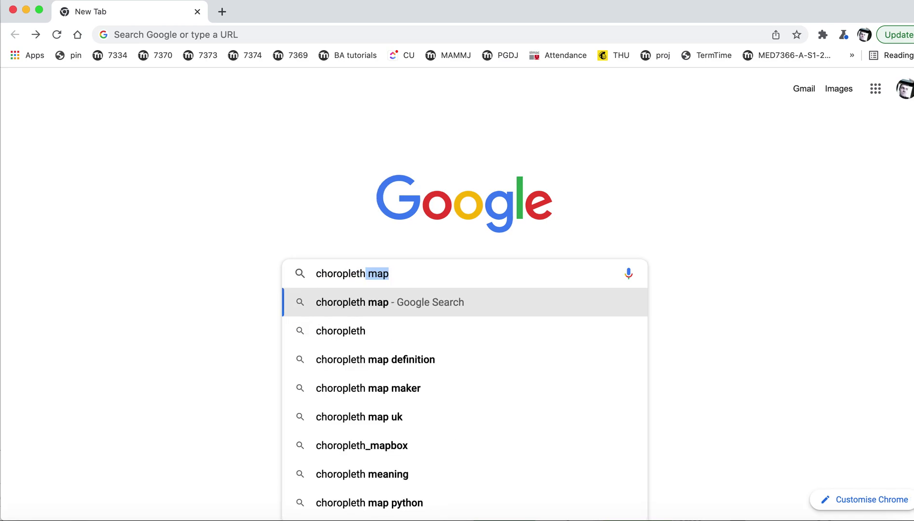
pyautogui.press('Return')
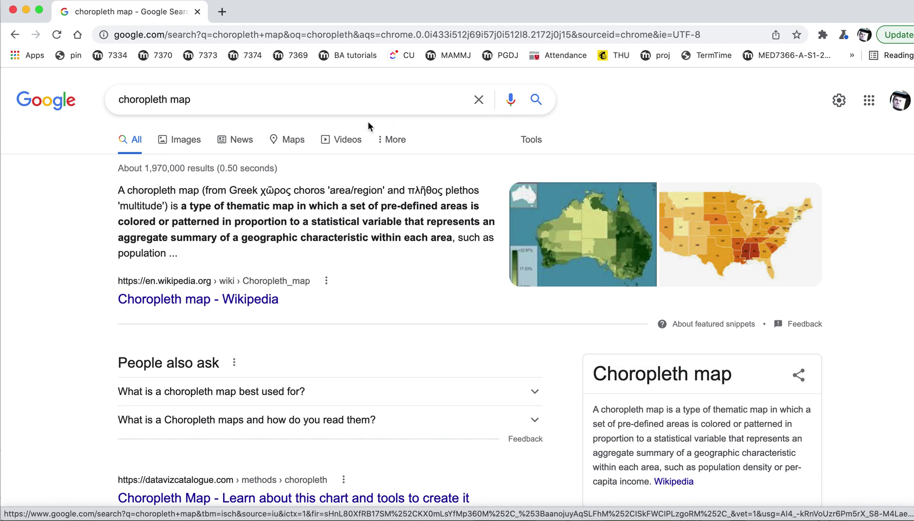
# Replace the query with 'birmingham wards map' and scroll through the ward map results
pyautogui.click(330, 102)
pyautogui.press('super+a')
pyautogui.write('birmingham wards')
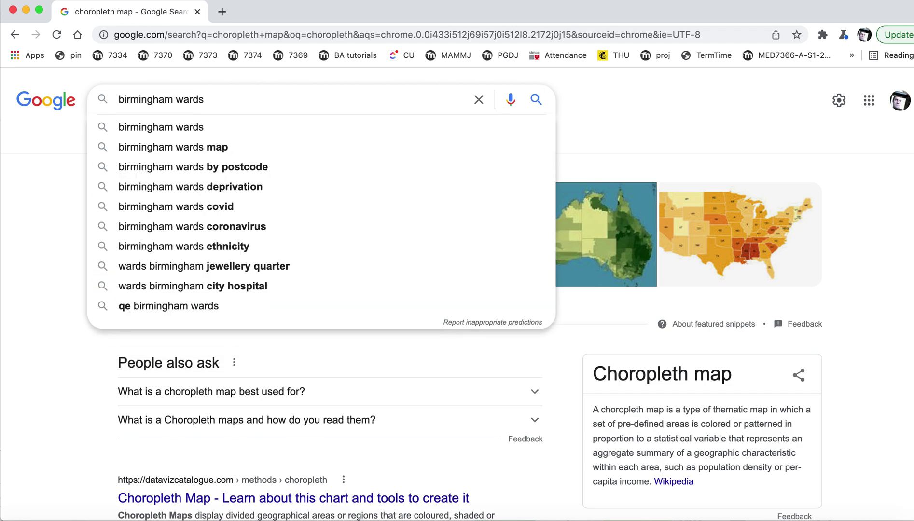
pyautogui.press('Down')
pyautogui.press('Down')
pyautogui.press('Return')
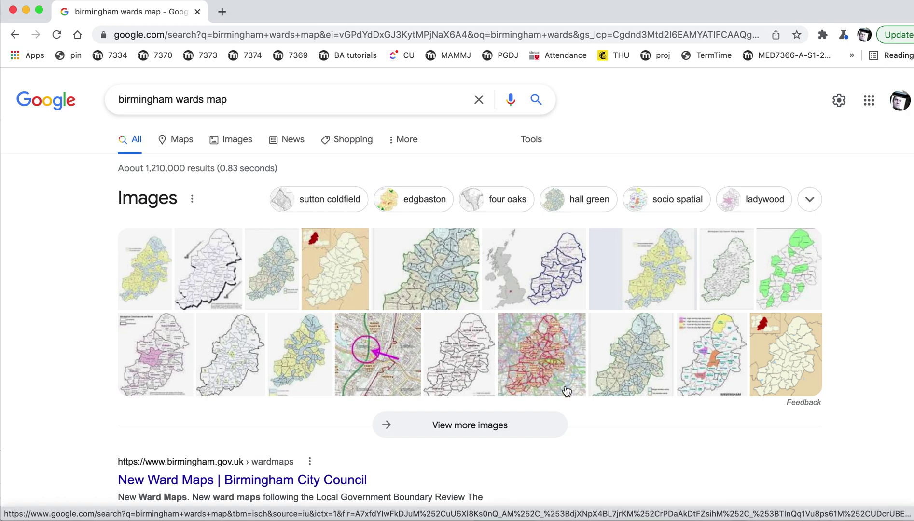
pyautogui.scroll(-3, 563, 410)
pyautogui.scroll(-2, 611, 443)
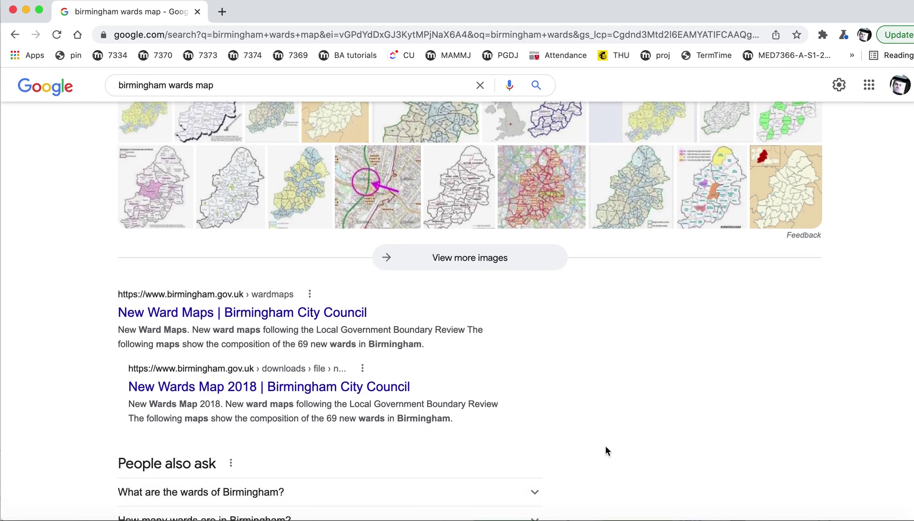
pyautogui.scroll(3, 606, 448)
pyautogui.scroll(1, 604, 450)
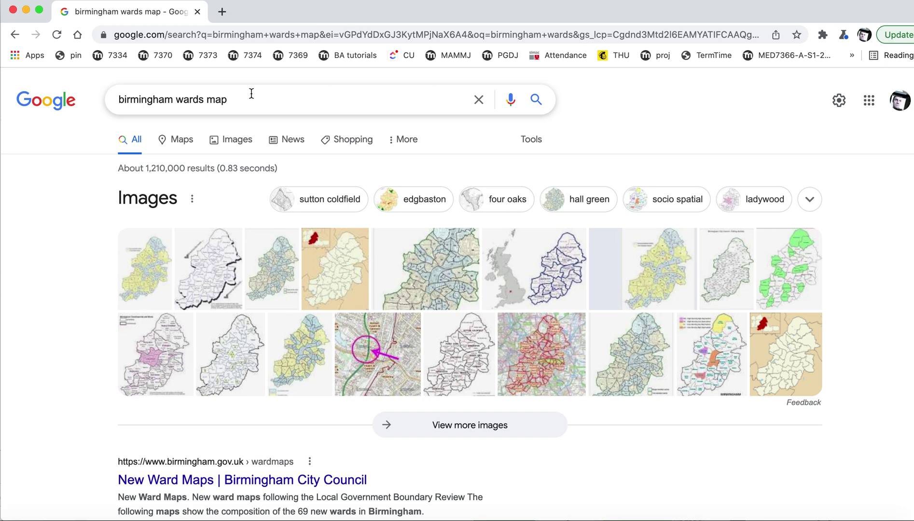
# In a new tab, search for 'create custom map in flourish'
pyautogui.click(222, 12)
pyautogui.write('create custom')
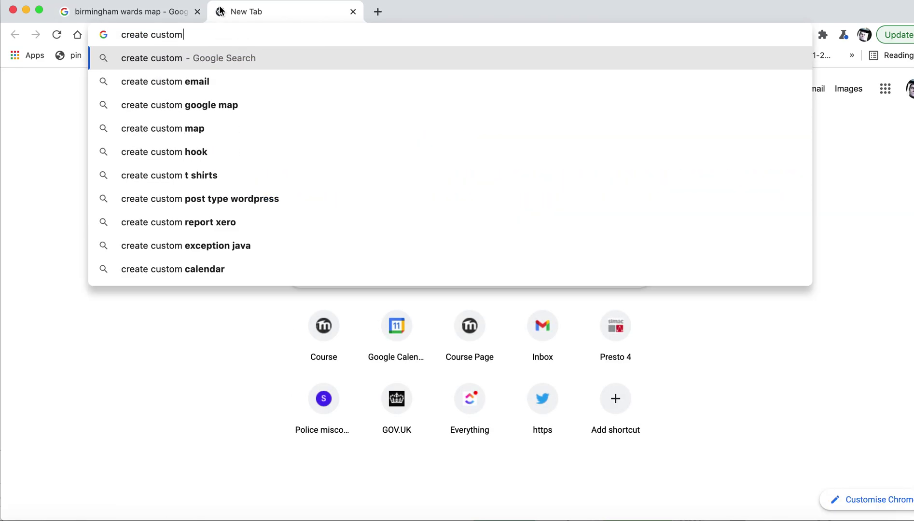
pyautogui.write(' map in flourish')
pyautogui.press('Return')
# Open the Flourish article on data-driven maps with custom boundaries and scroll through it
pyautogui.click(329, 211)
pyautogui.scroll(-8, 459, 311)
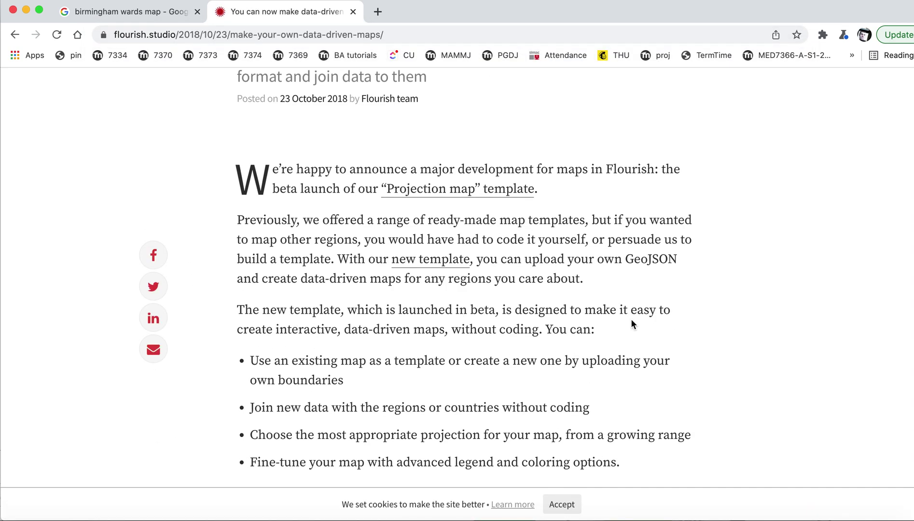
pyautogui.scroll(-4, 810, 299)
pyautogui.scroll(9, 810, 301)
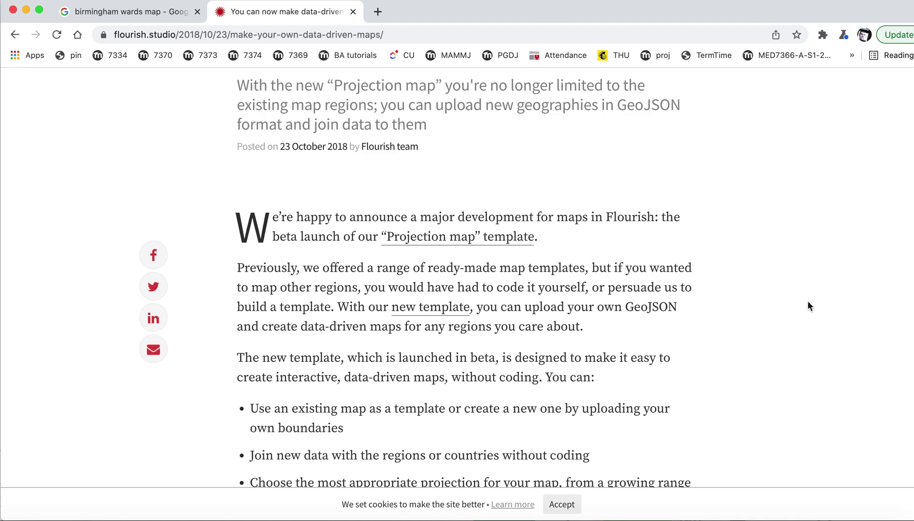
pyautogui.scroll(-4, 807, 300)
pyautogui.scroll(7, 743, 254)
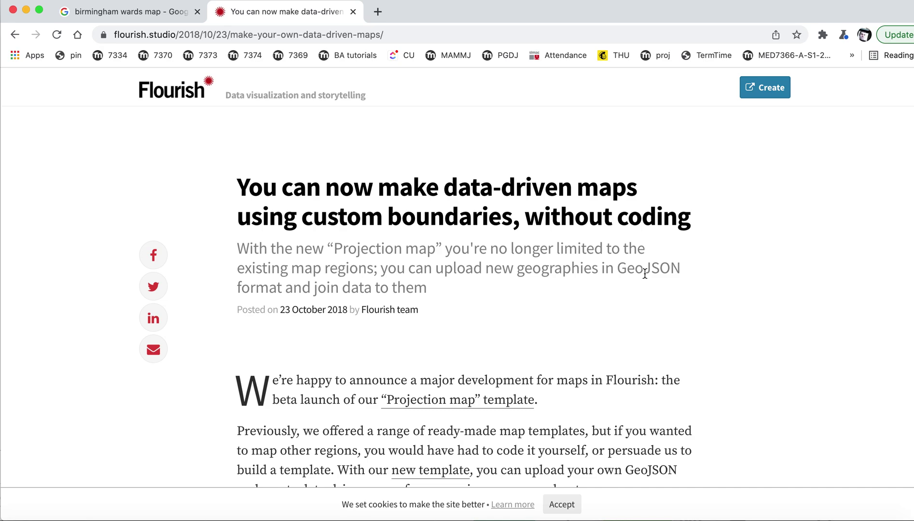
# Change the query to 'birmingham wards geojson' and open the data.birmingham.gov.uk Ward Boundaries result
pyautogui.click(132, 13)
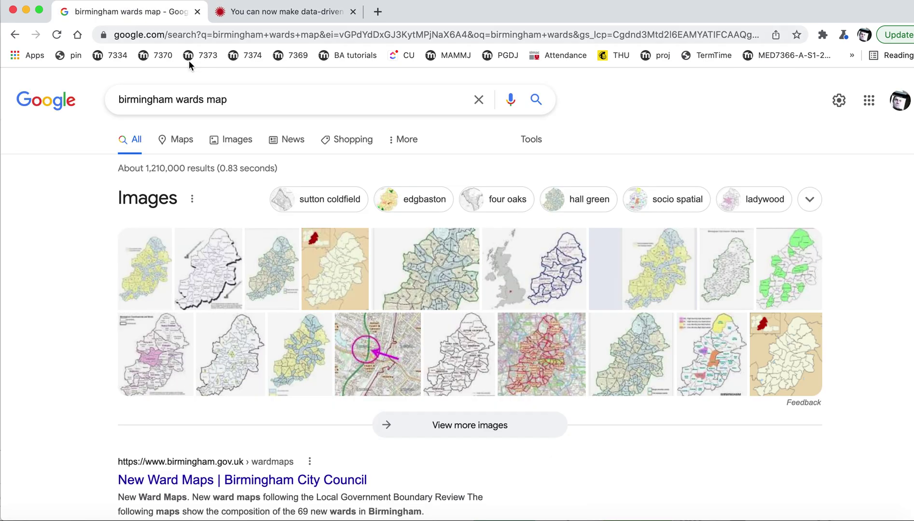
pyautogui.click(242, 99)
pyautogui.press('BackSpace')
pyautogui.press('BackSpace')
pyautogui.press('BackSpace')
pyautogui.press('BackSpace')
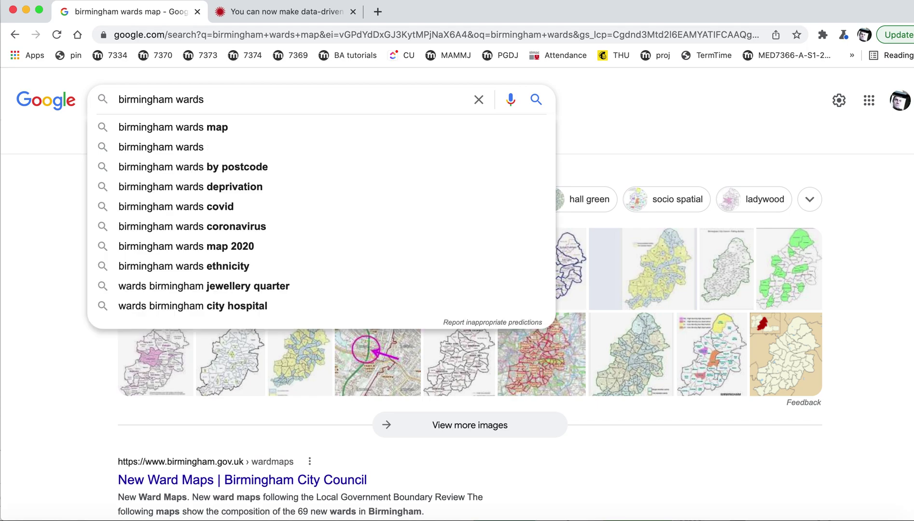
pyautogui.write('geojson')
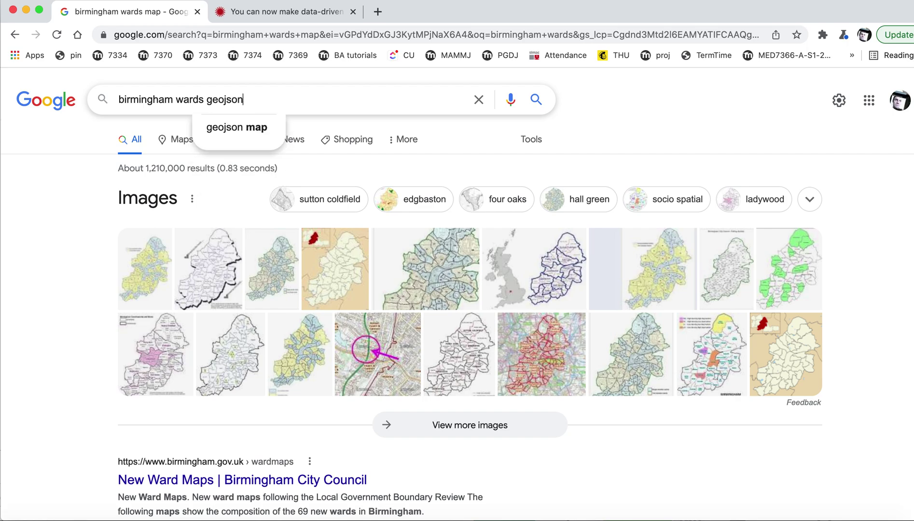
pyautogui.press('Return')
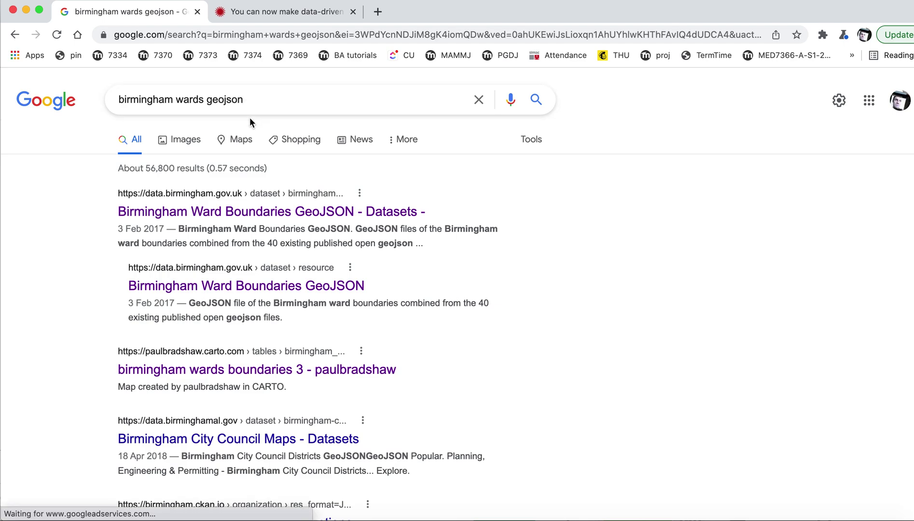
pyautogui.click(345, 214)
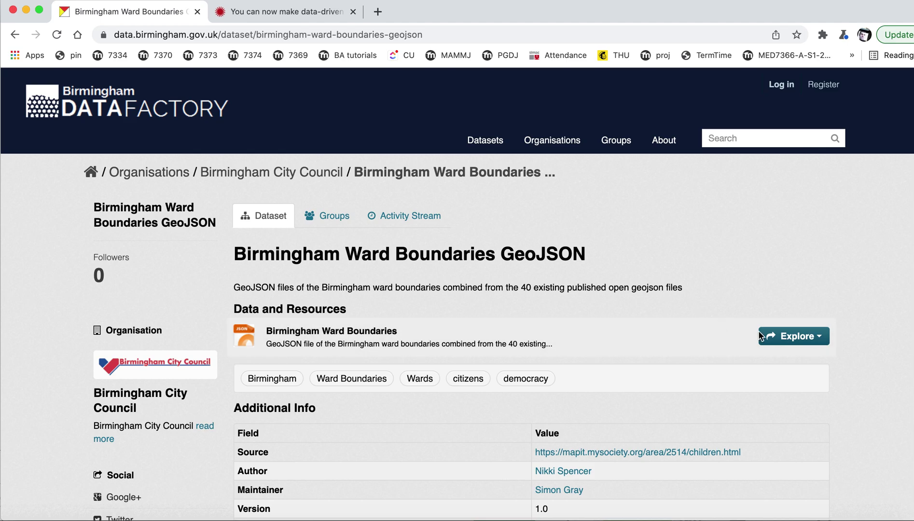
# Go to the dataset's MapIt source resource listing Birmingham child areas
pyautogui.click(791, 336)
pyautogui.click(793, 380)
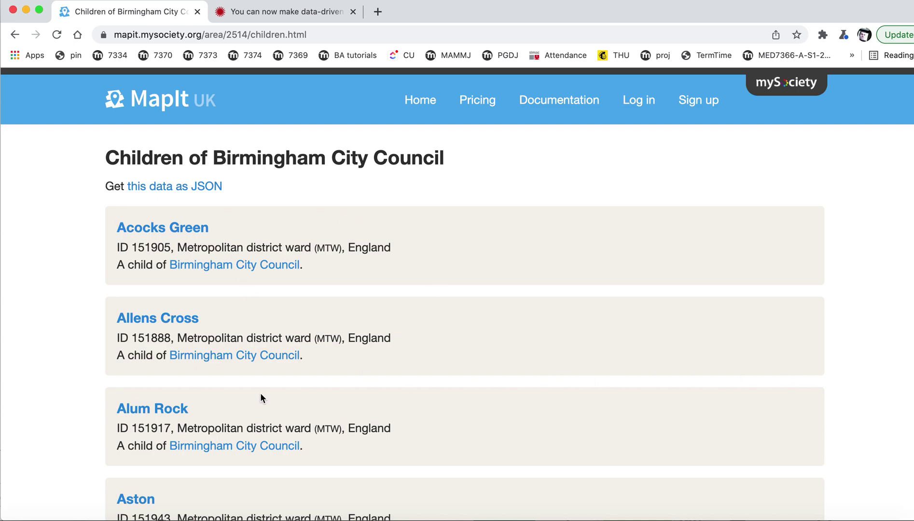
pyautogui.scroll(-5, 455, 316)
pyautogui.scroll(5, 456, 316)
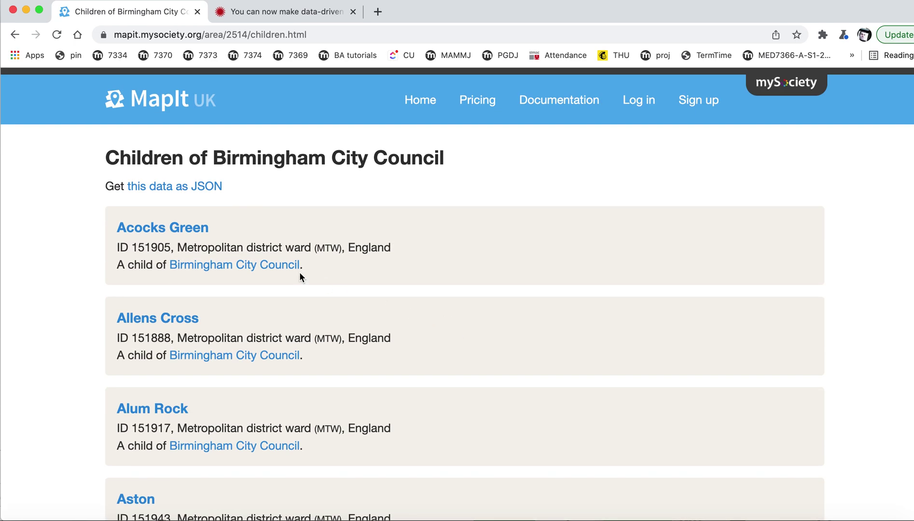
# View the ward list as JSON data and scroll through it
pyautogui.click(175, 188)
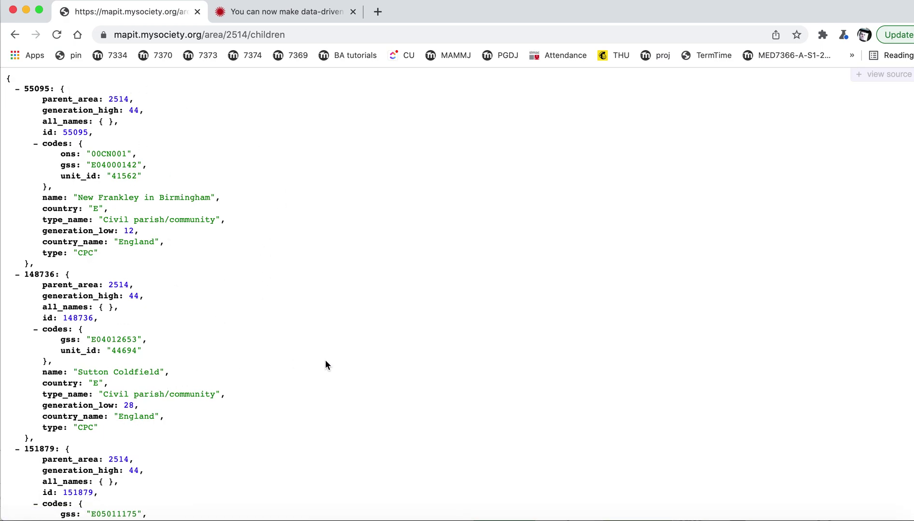
pyautogui.scroll(-10, 326, 363)
pyautogui.scroll(-20, 326, 363)
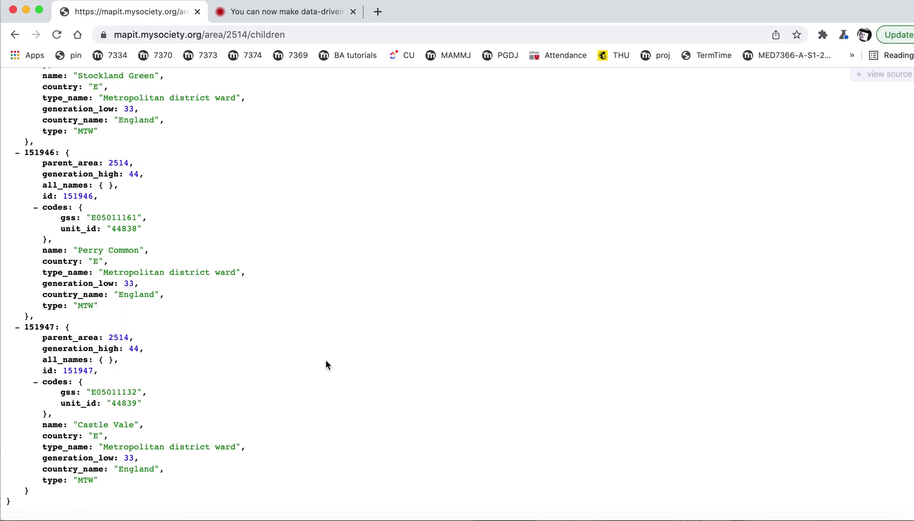
pyautogui.scroll(10, 326, 363)
pyautogui.scroll(20, 326, 363)
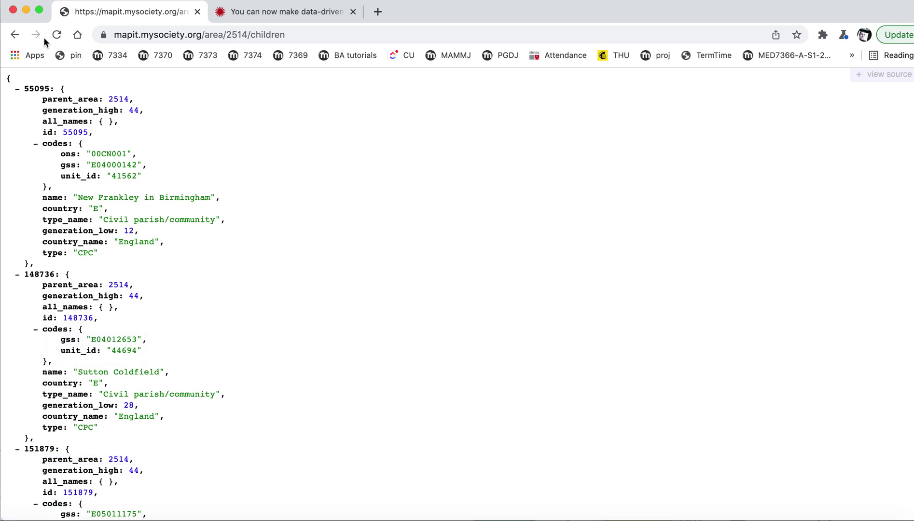
# Go back three pages to the 'birmingham wards geojson' Google results
pyautogui.click(15, 37)
pyautogui.click(15, 36)
pyautogui.click(15, 36)
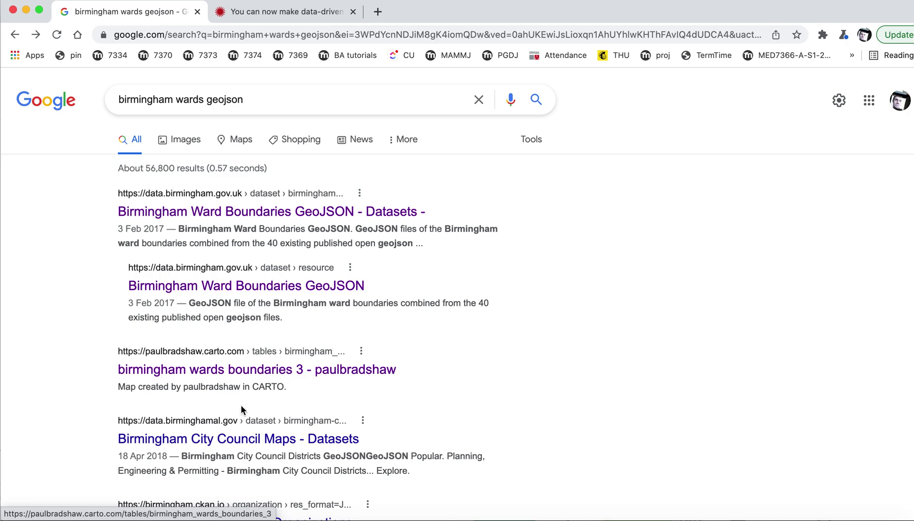
# Open the CARTO birmingham_wards_boundaries result and export the dataset as GEOJSON
pyautogui.scroll(-1, 226, 393)
pyautogui.click(230, 347)
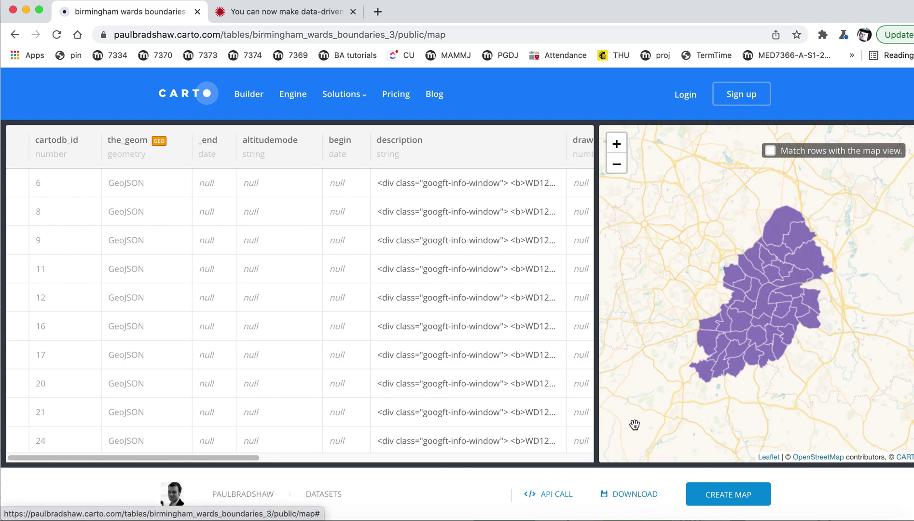
pyautogui.click(634, 496)
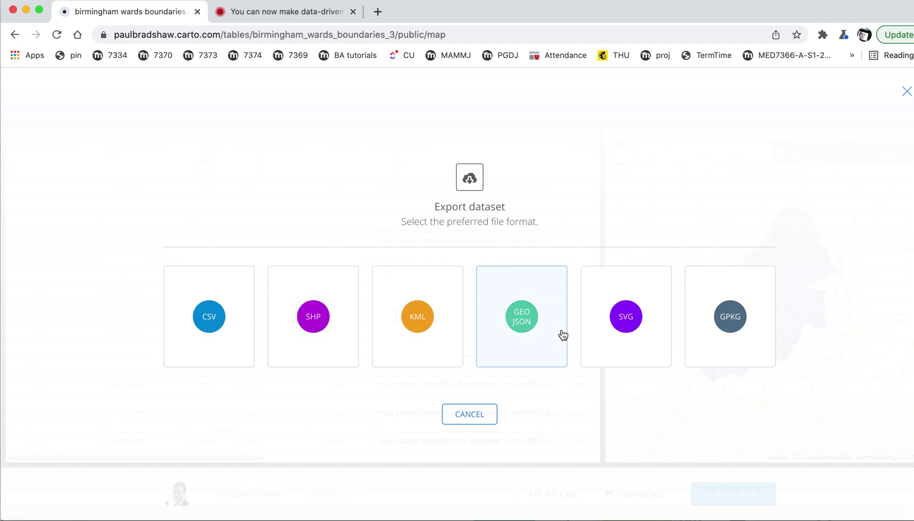
pyautogui.click(526, 320)
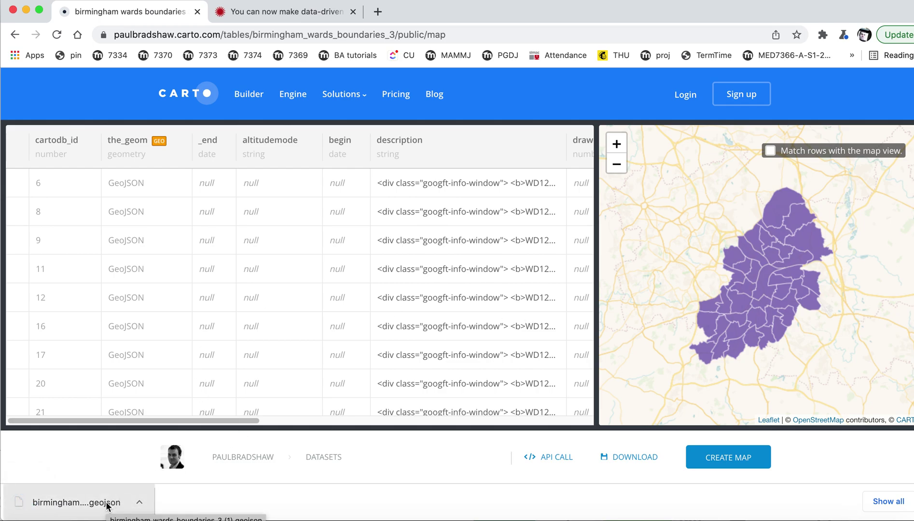
# In Firefox, start a new Flourish visualisation and scroll to the Projection map templates
pyautogui.click(270, 519)
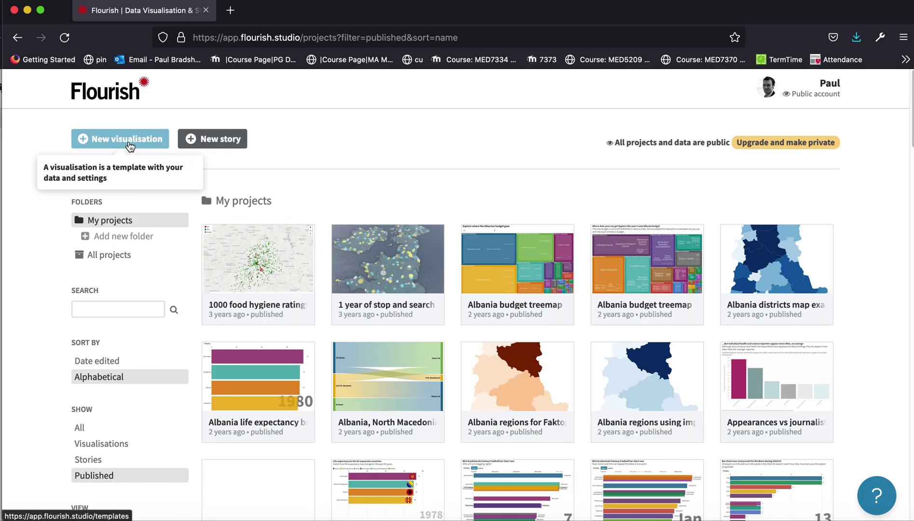
pyautogui.click(129, 141)
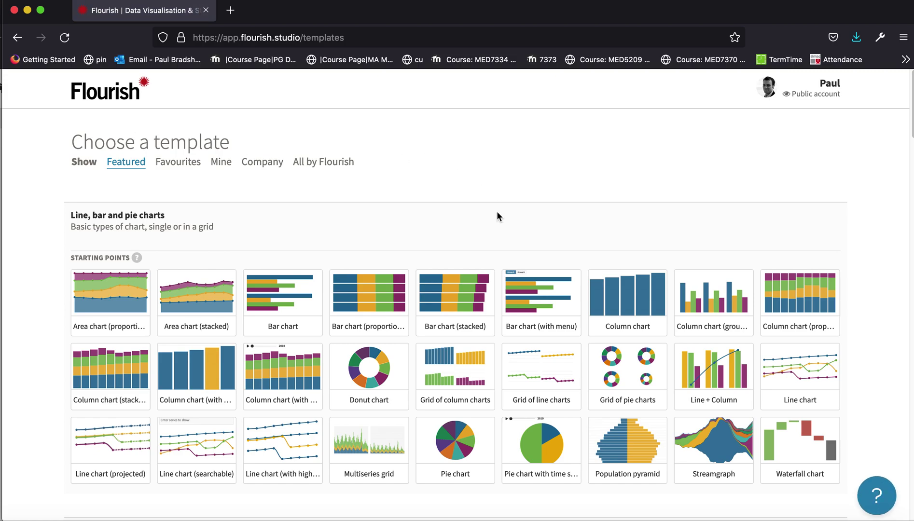
pyautogui.scroll(-6, 493, 217)
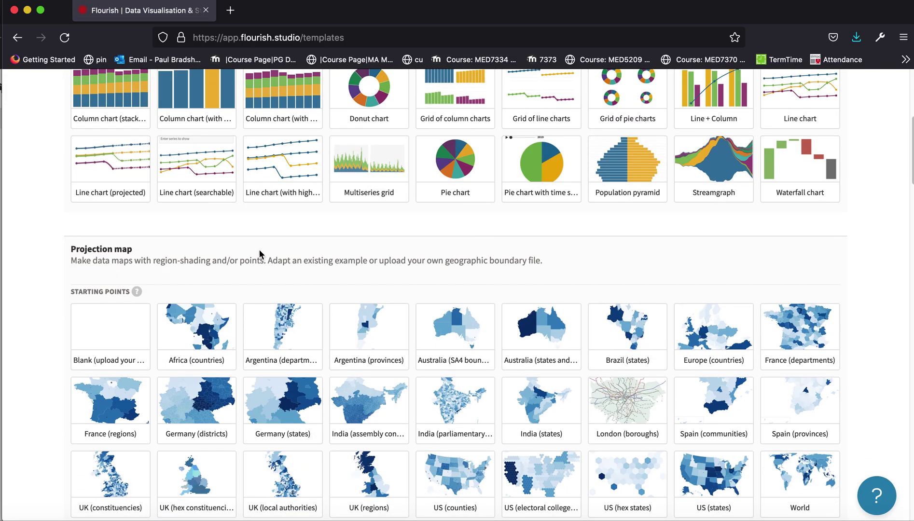
pyautogui.scroll(-1, 23, 263)
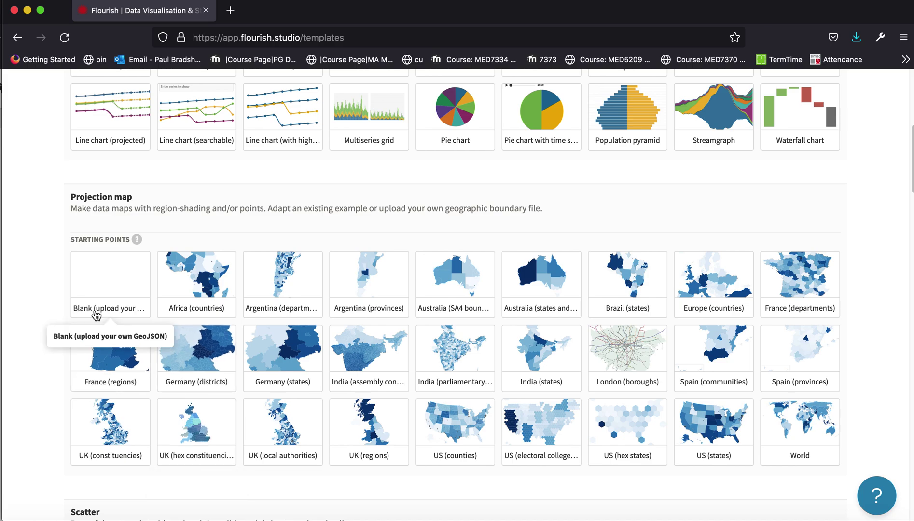
# Start a Blank projection map and show its Regions data sheet
pyautogui.click(110, 283)
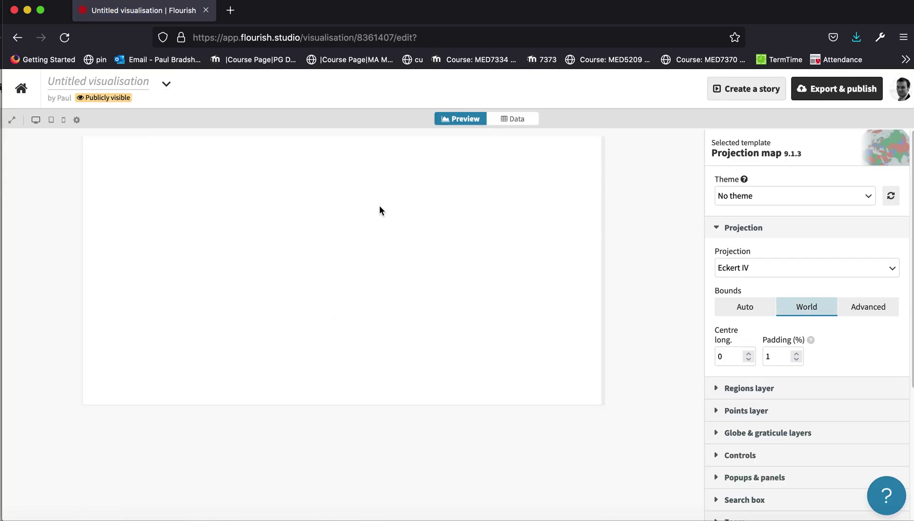
pyautogui.scroll(-2, 318, 301)
pyautogui.click(514, 126)
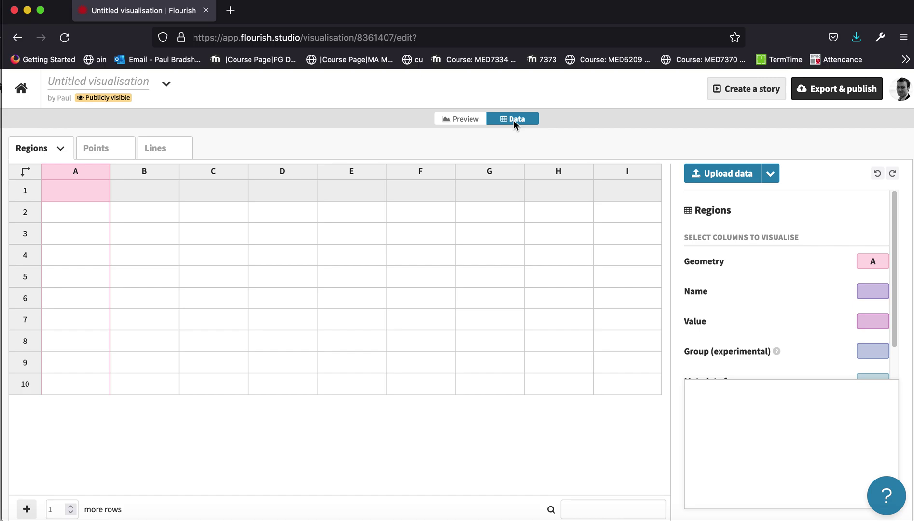
# Replace the Regions sheet with the uploaded birmingham_wards_boundaries_3 (1).geojson file
pyautogui.click(770, 176)
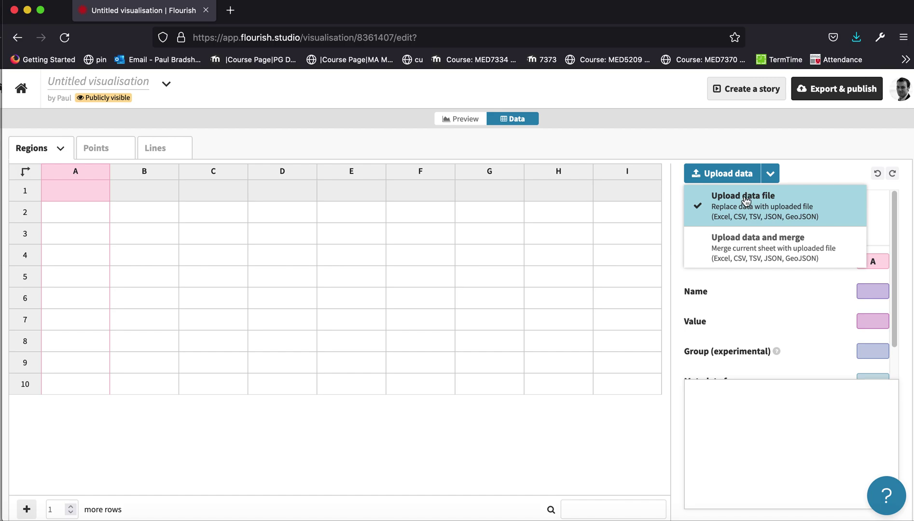
pyautogui.click(745, 198)
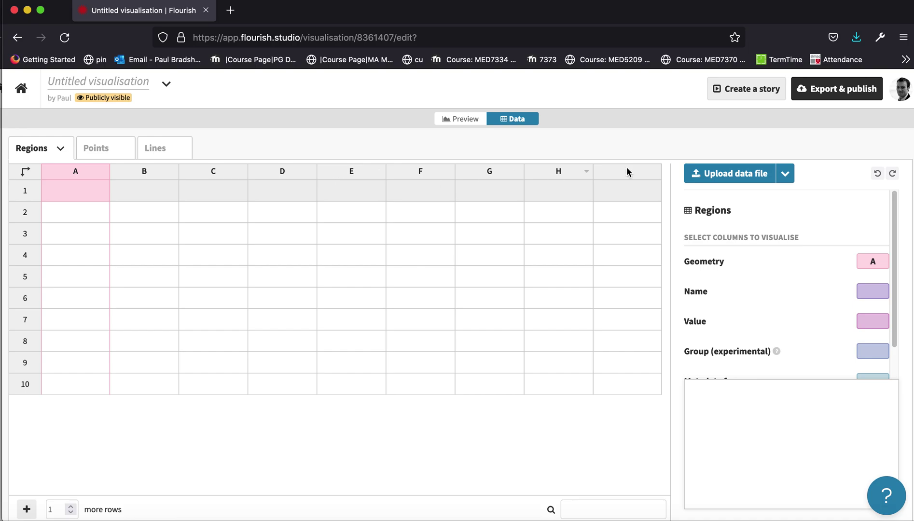
pyautogui.click(705, 179)
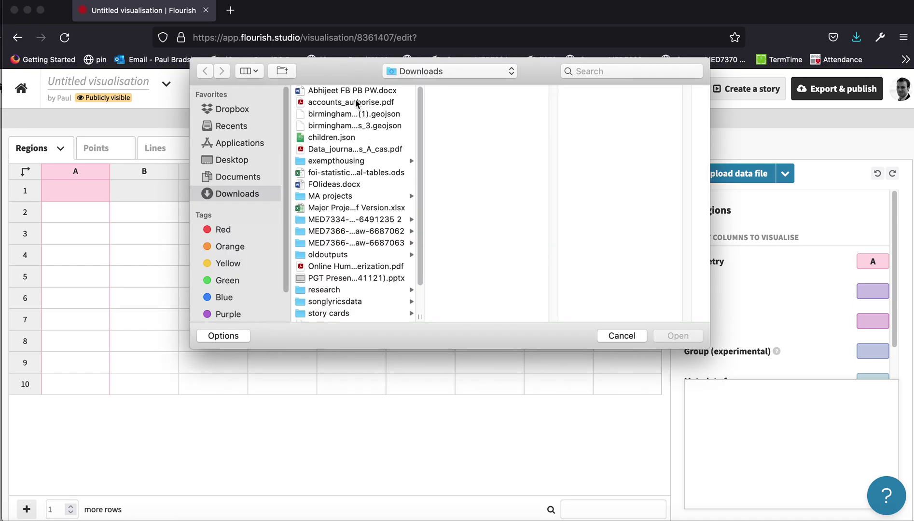
pyautogui.doubleClick(358, 116)
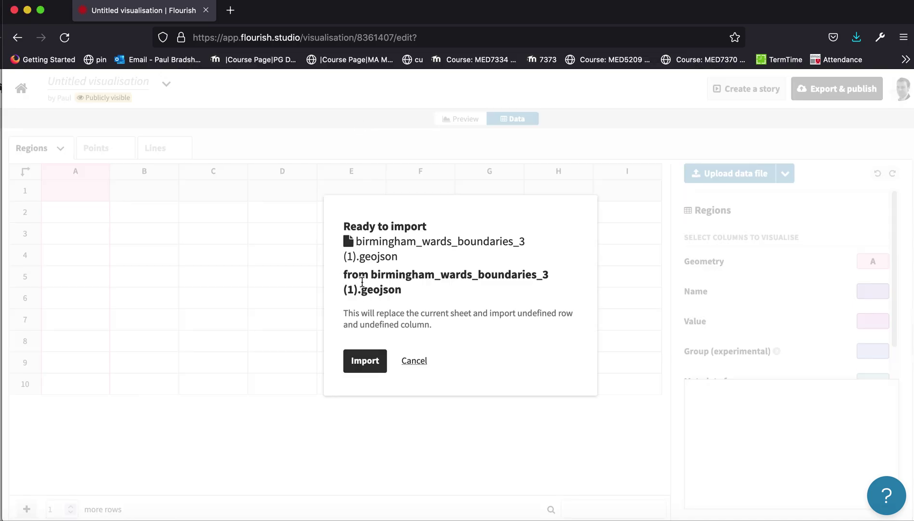
pyautogui.click(366, 367)
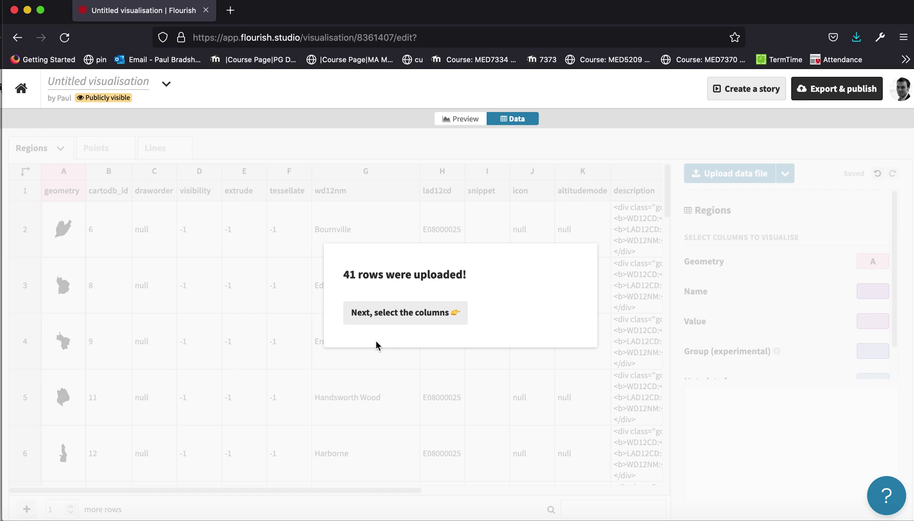
# Dismiss the upload notice, scroll through the 41 ward rows, then switch to Preview
pyautogui.click(425, 317)
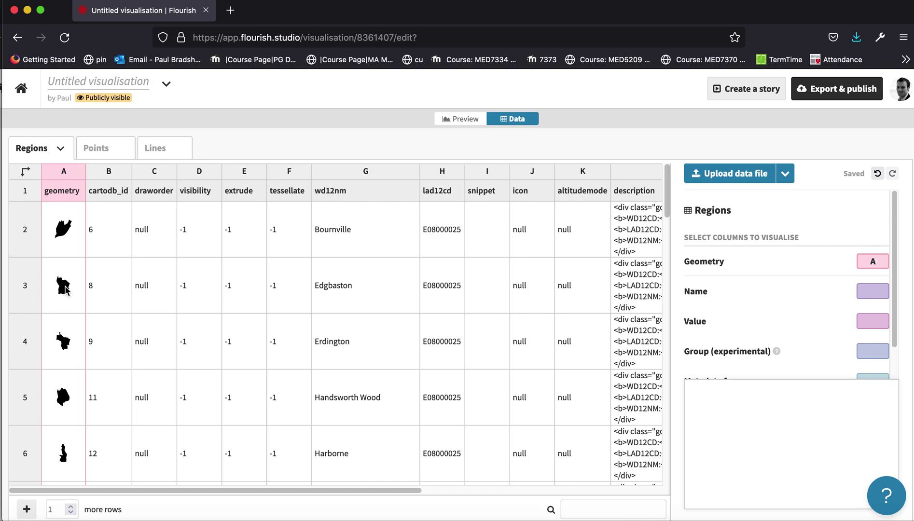
pyautogui.scroll(-4, 55, 370)
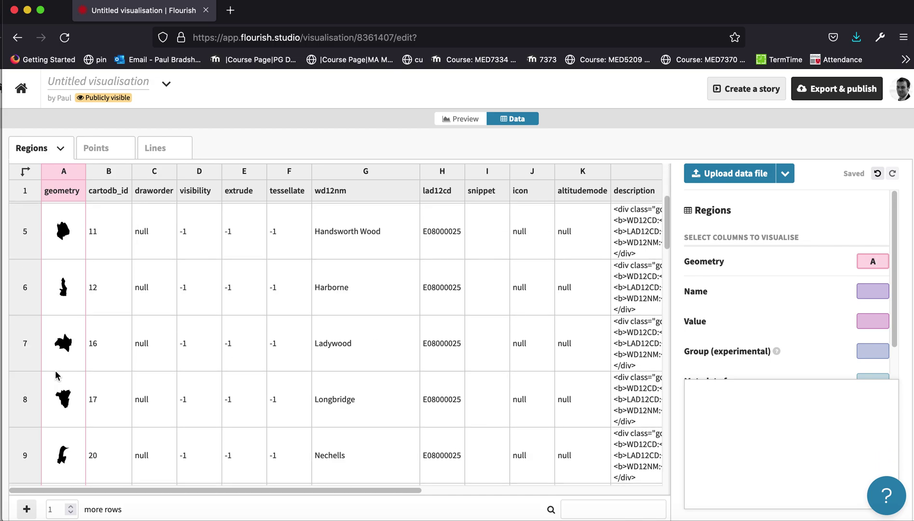
pyautogui.scroll(-7, 49, 323)
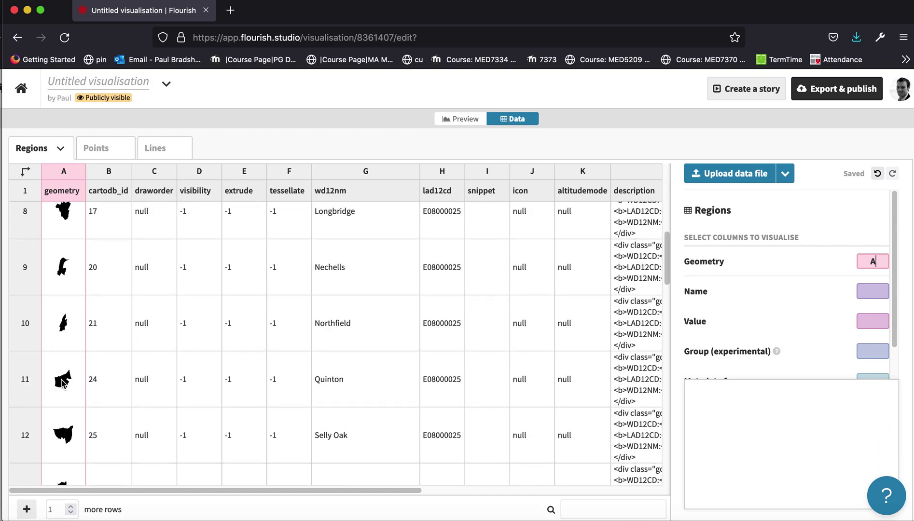
pyautogui.scroll(10, 62, 385)
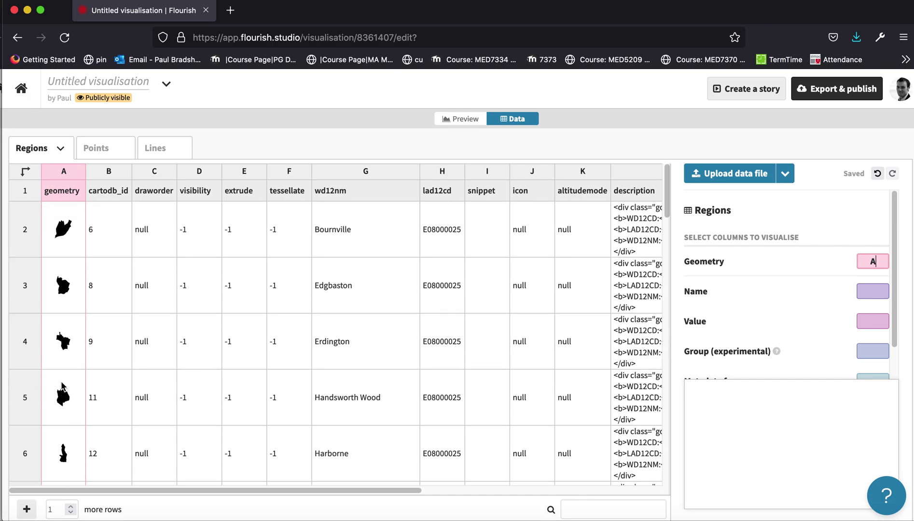
pyautogui.click(466, 121)
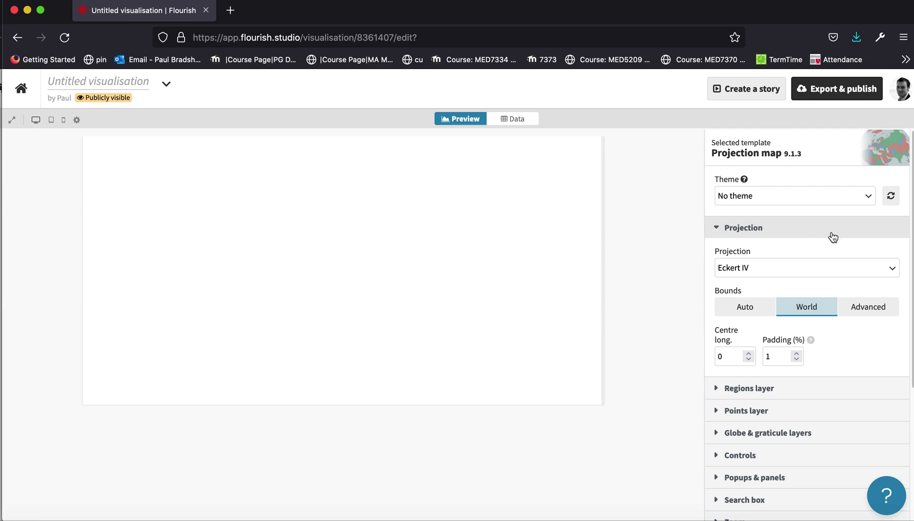
# Set Projection Bounds to Auto to fit Birmingham's wards, then return to the Data sheet
pyautogui.click(745, 229)
pyautogui.click(746, 230)
pyautogui.click(751, 312)
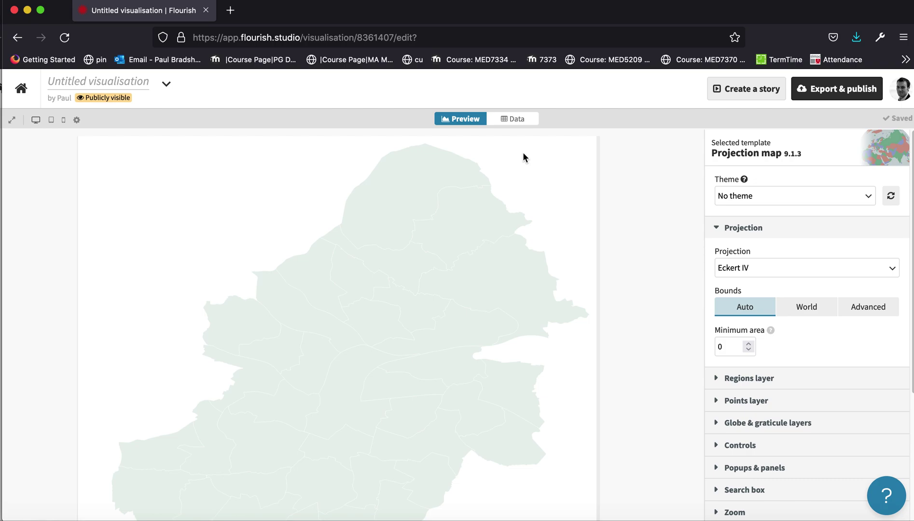
pyautogui.click(818, 310)
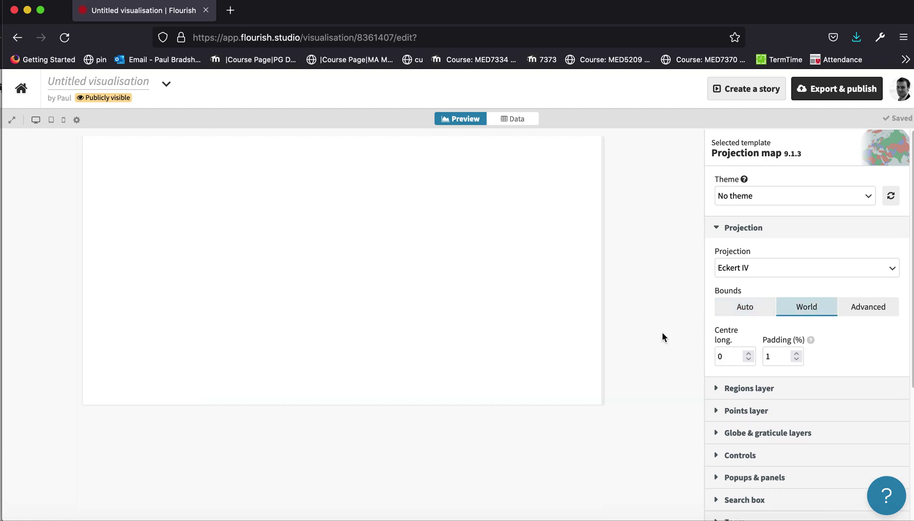
pyautogui.click(750, 312)
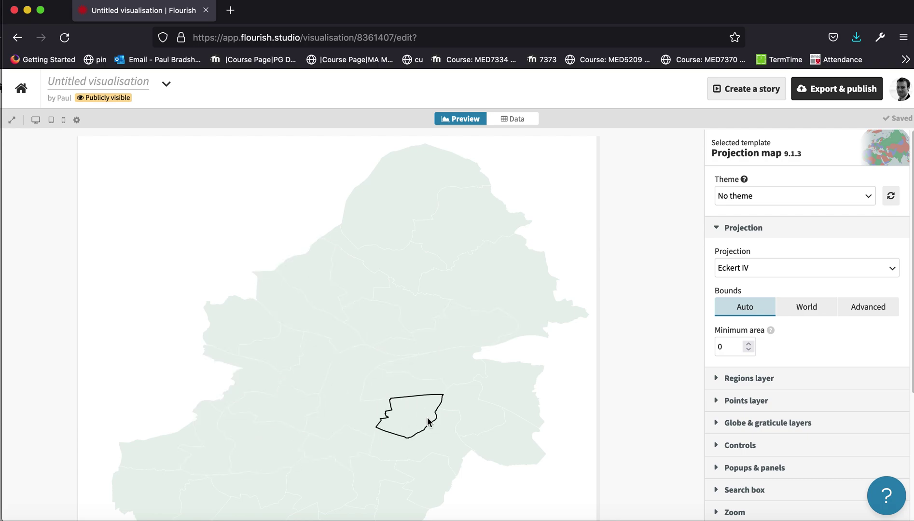
pyautogui.click(508, 119)
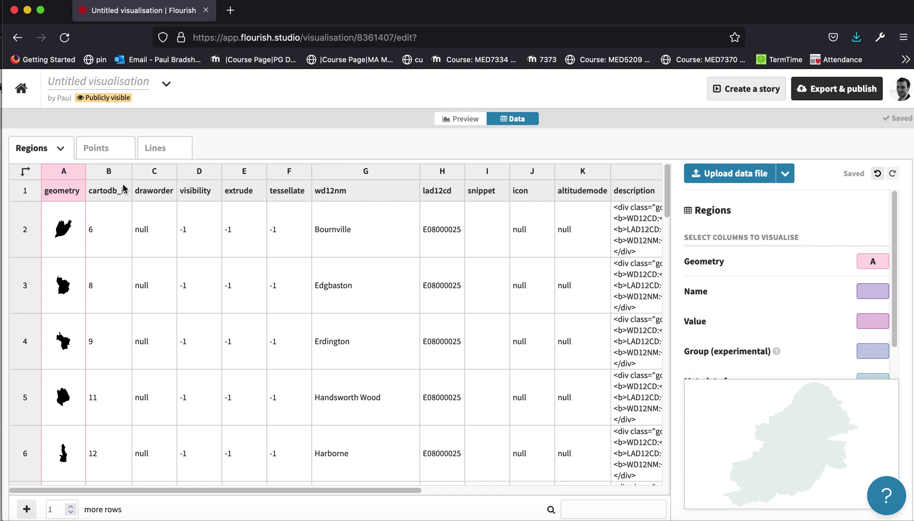
# Insert a new column C before draworder and head it CRIMES
pyautogui.click(155, 177)
pyautogui.rightClick(155, 178)
pyautogui.click(177, 219)
pyautogui.click(148, 195)
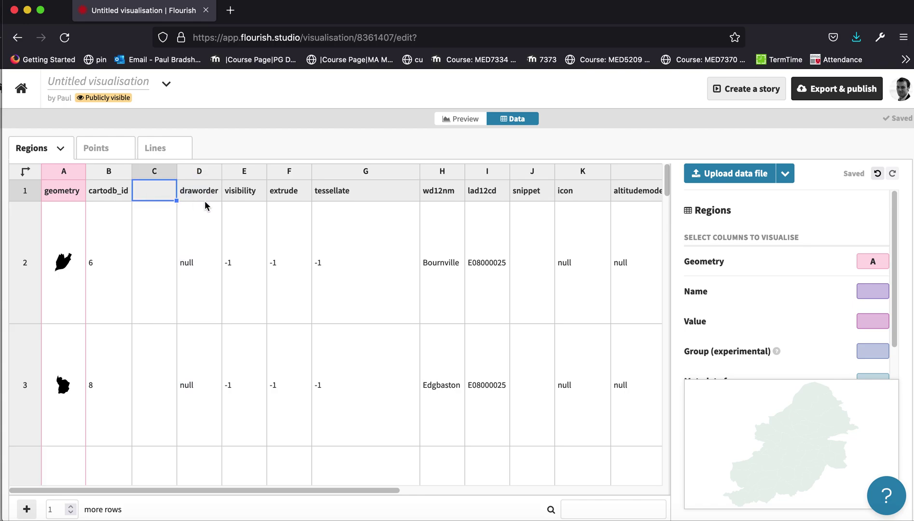
pyautogui.write('CRIMES')
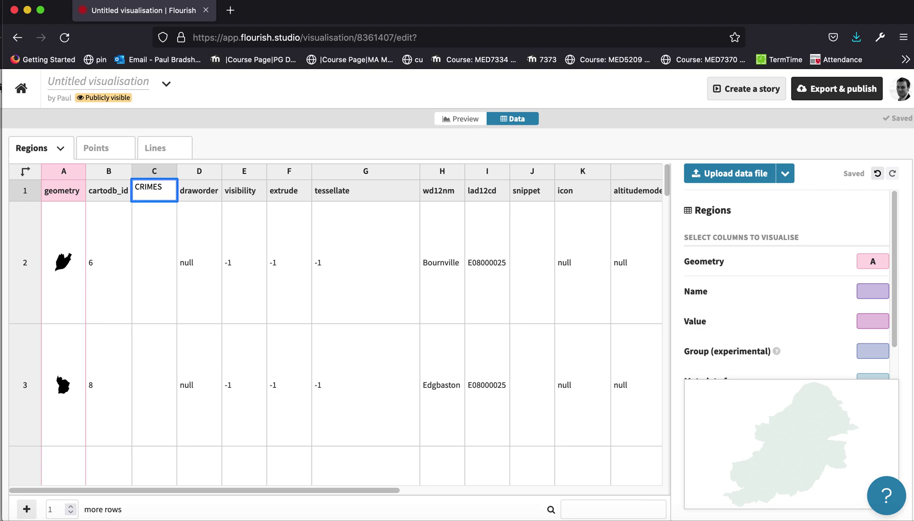
pyautogui.press('Return')
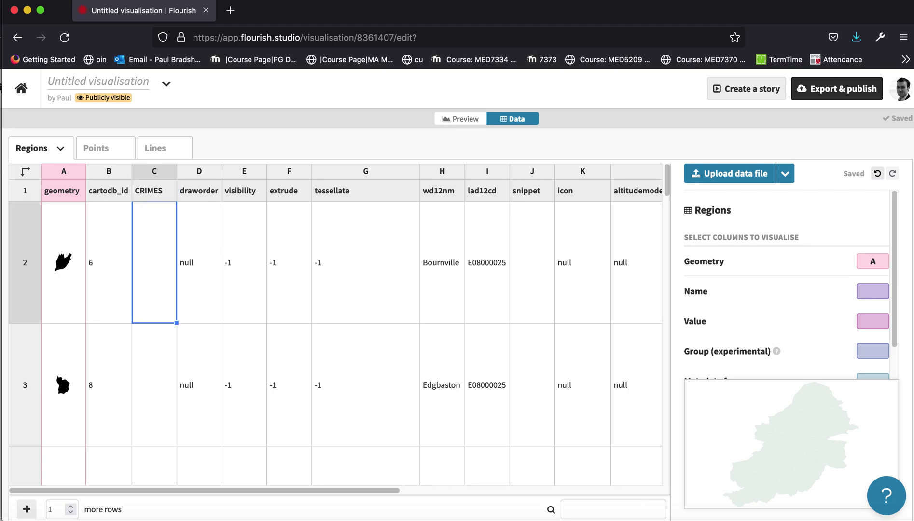
# Enter ward crime counts 6, 9, 21, 12, 56, 34, 23, 8, 34, 22, 45, 34, 21, 56, then preview the map
pyautogui.write('6')
pyautogui.press('Return')
pyautogui.write('9')
pyautogui.press('Return')
pyautogui.write('21')
pyautogui.press('Return')
pyautogui.write('12')
pyautogui.press('Return')
pyautogui.write('56')
pyautogui.press('Return')
pyautogui.write('34')
pyautogui.press('Return')
pyautogui.write('23')
pyautogui.press('Return')
pyautogui.write('8')
pyautogui.press('Return')
pyautogui.write('34')
pyautogui.press('Return')
pyautogui.write('22')
pyautogui.press('Return')
pyautogui.write('45')
pyautogui.press('Return')
pyautogui.write('34')
pyautogui.press('Return')
pyautogui.write('21')
pyautogui.press('Return')
pyautogui.write('56')
pyautogui.press('Return')
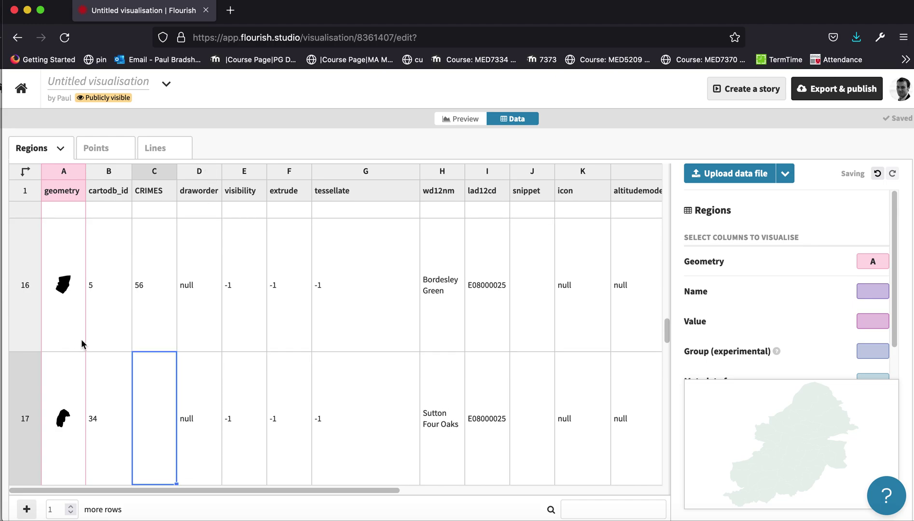
pyautogui.click(461, 119)
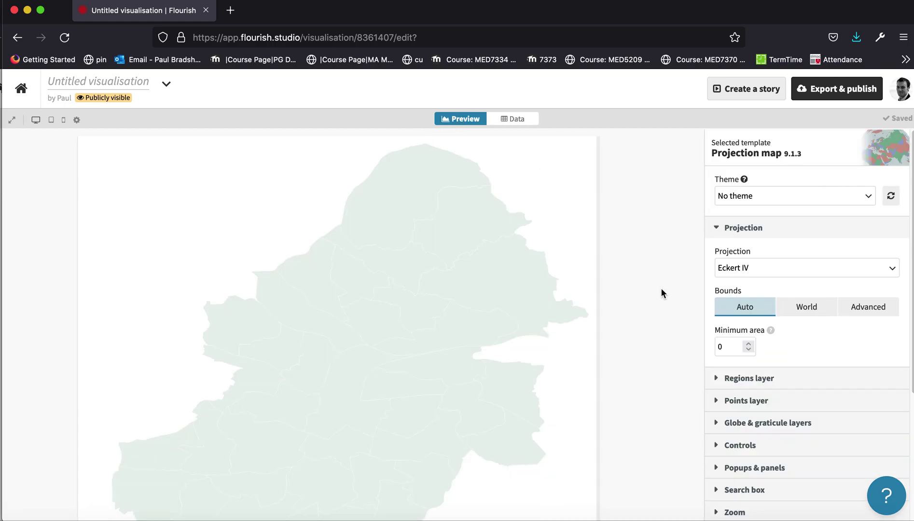
# Back on the ward data sheet, try column C as the Value, then leave it unset
pyautogui.click(519, 121)
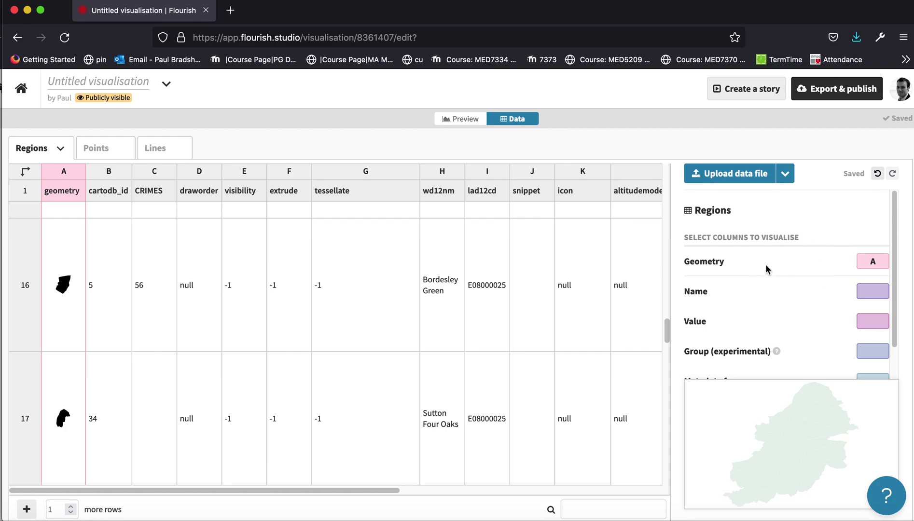
pyautogui.scroll(-1, 792, 292)
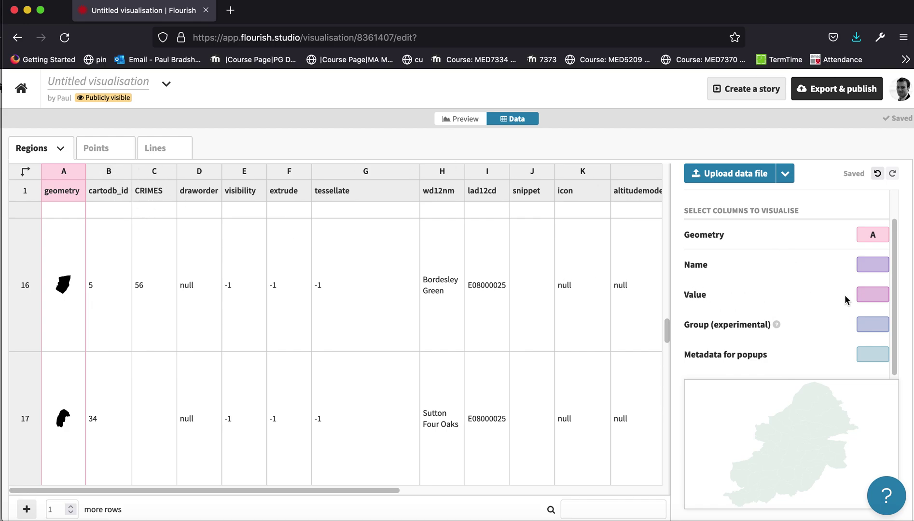
pyautogui.click(864, 295)
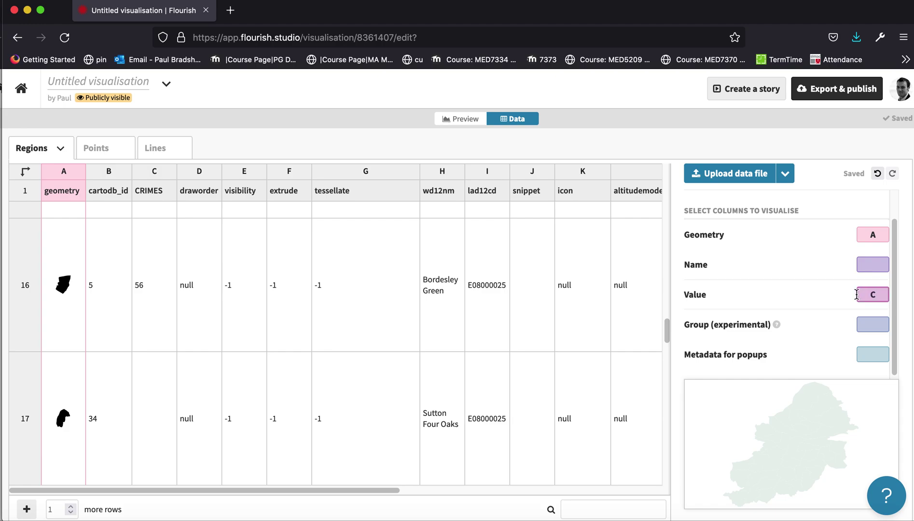
pyautogui.write('C')
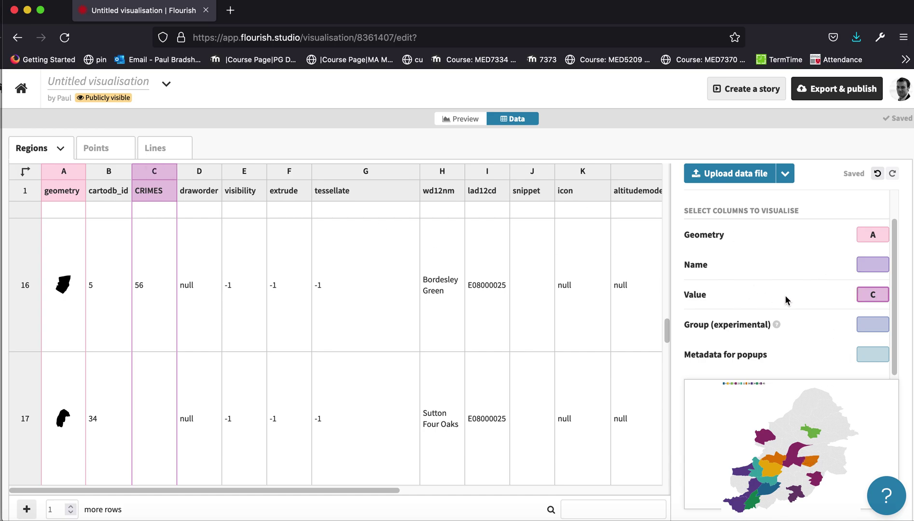
pyautogui.click(858, 291)
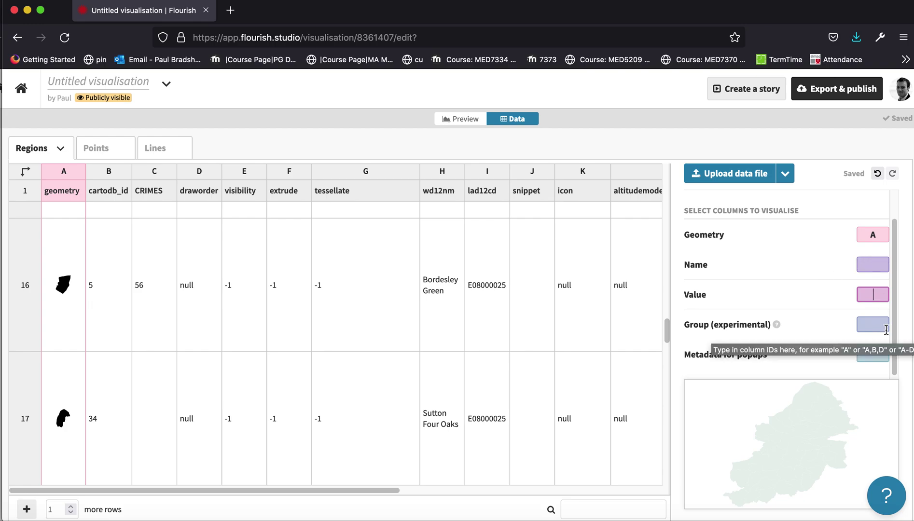
# Set column H (wd12nm) as the region Name and column C (CRIMES) as Value
pyautogui.moveTo(666, 336); pyautogui.dragTo(678, 183)
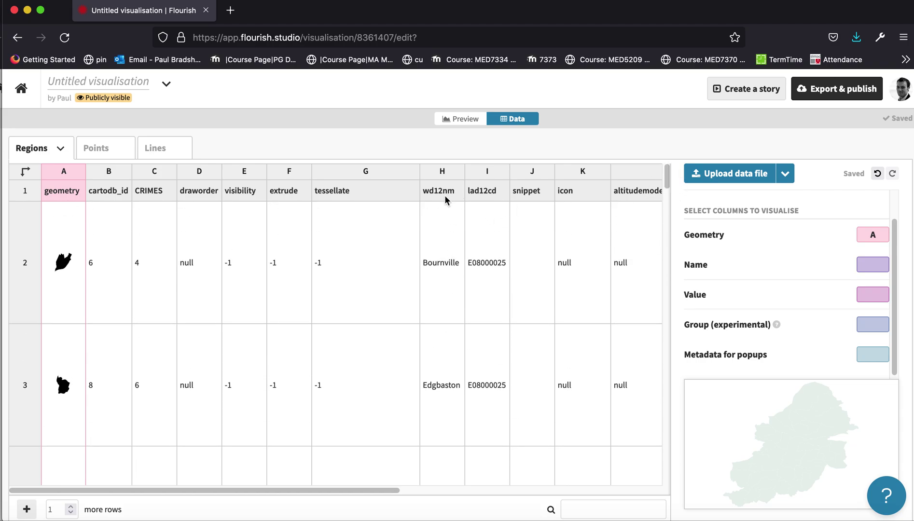
pyautogui.click(864, 265)
pyautogui.click(820, 280)
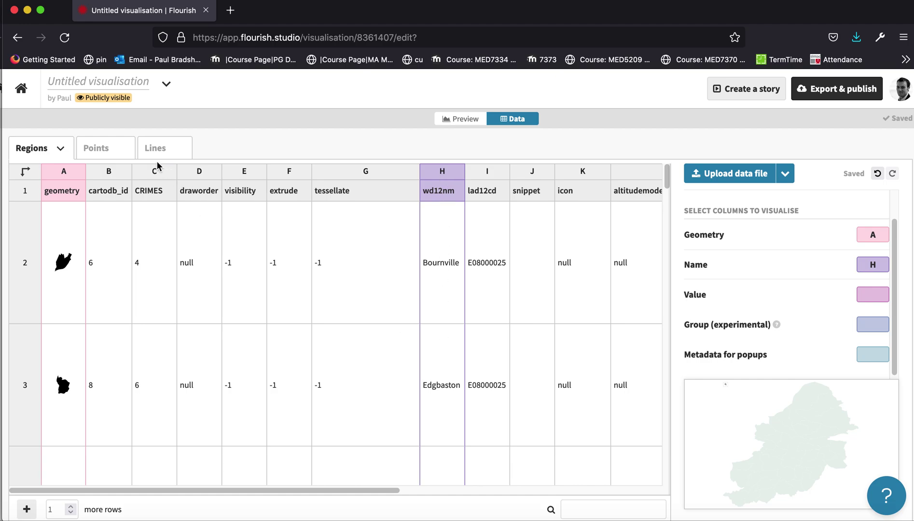
pyautogui.click(873, 296)
pyautogui.write('C')
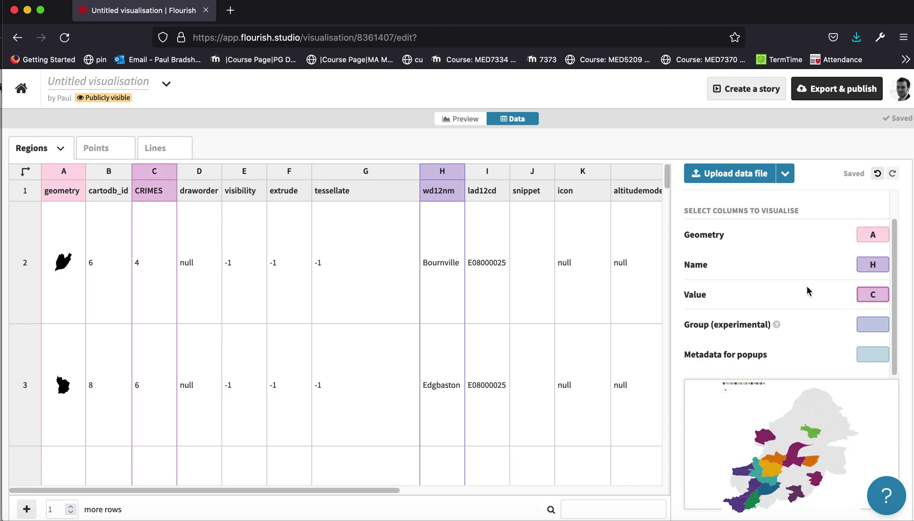
pyautogui.scroll(-1, 821, 321)
pyautogui.scroll(2, 814, 311)
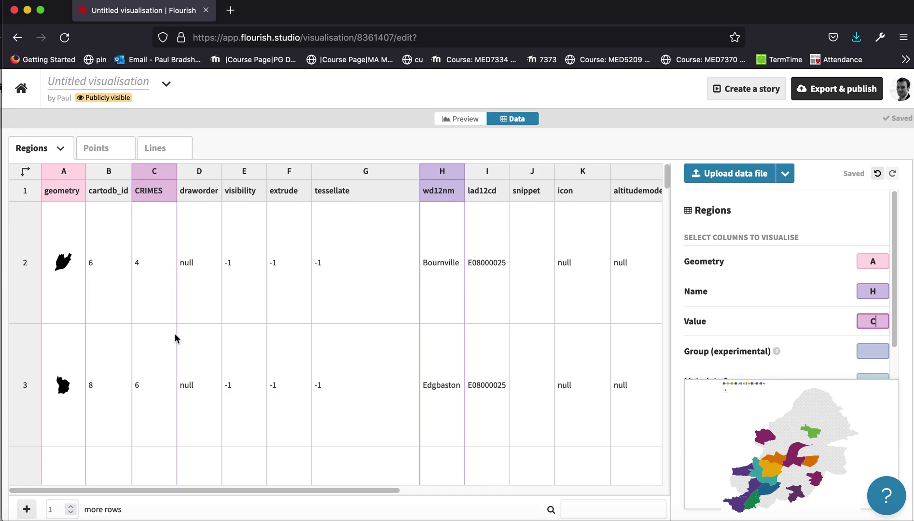
pyautogui.click(459, 126)
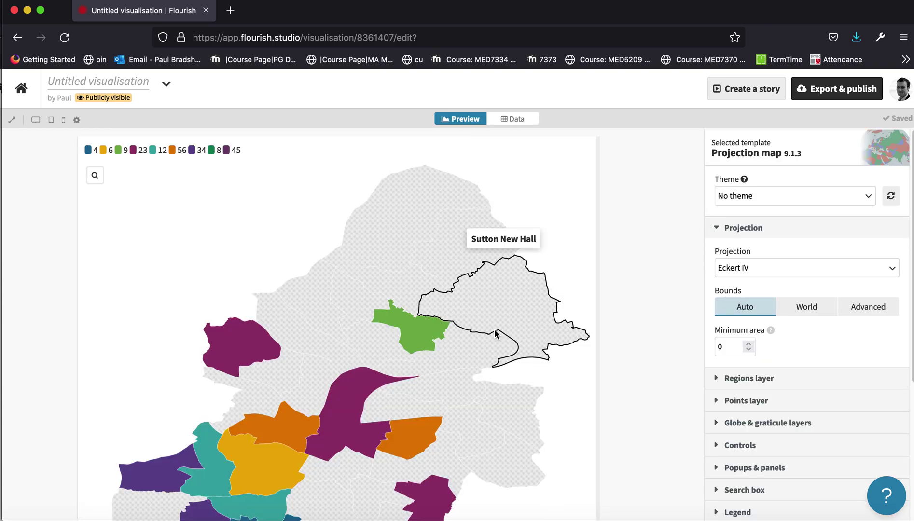
pyautogui.scroll(-1, 495, 333)
pyautogui.scroll(-2, 452, 376)
pyautogui.scroll(3, 451, 380)
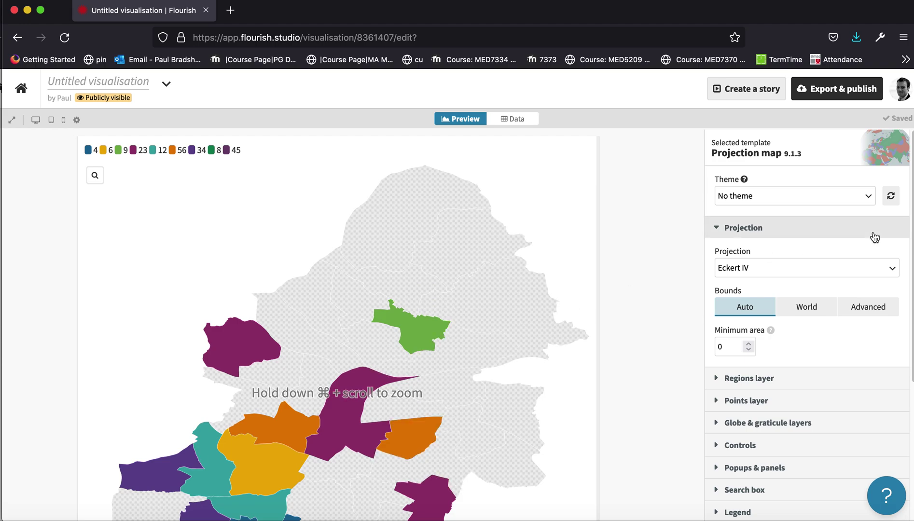
pyautogui.click(840, 234)
pyautogui.click(840, 232)
pyautogui.scroll(-3, 814, 318)
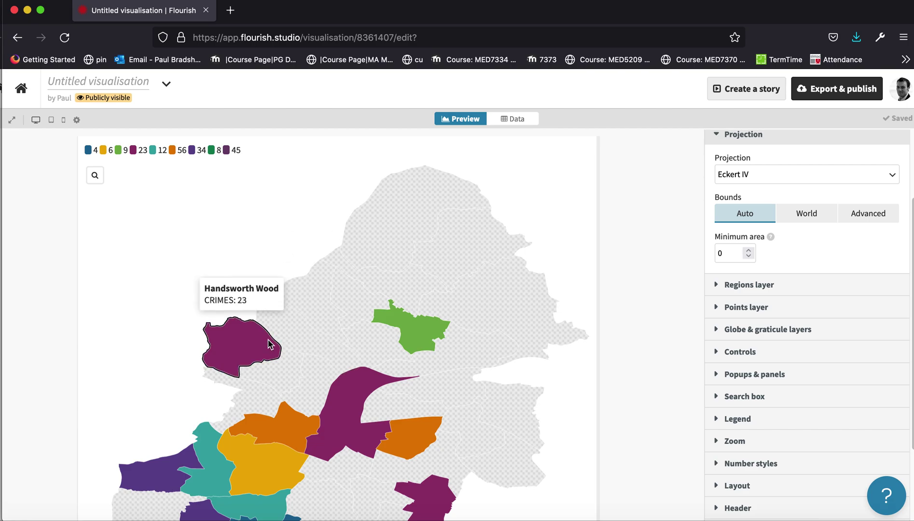
pyautogui.scroll(-3, 224, 296)
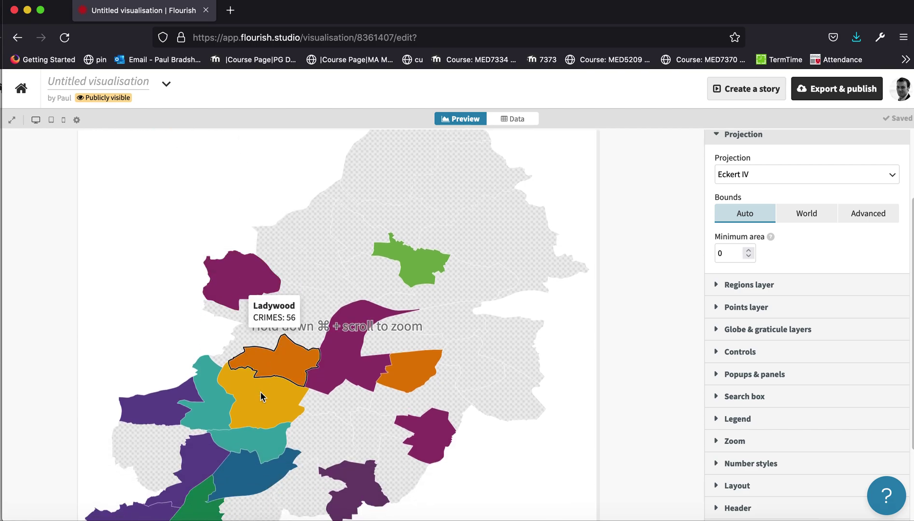
pyautogui.scroll(3, 193, 381)
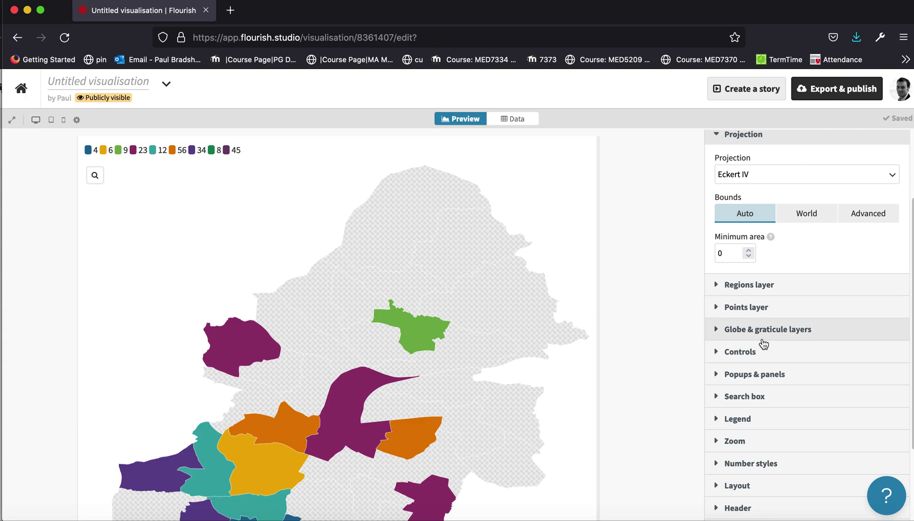
pyautogui.scroll(2, 714, 263)
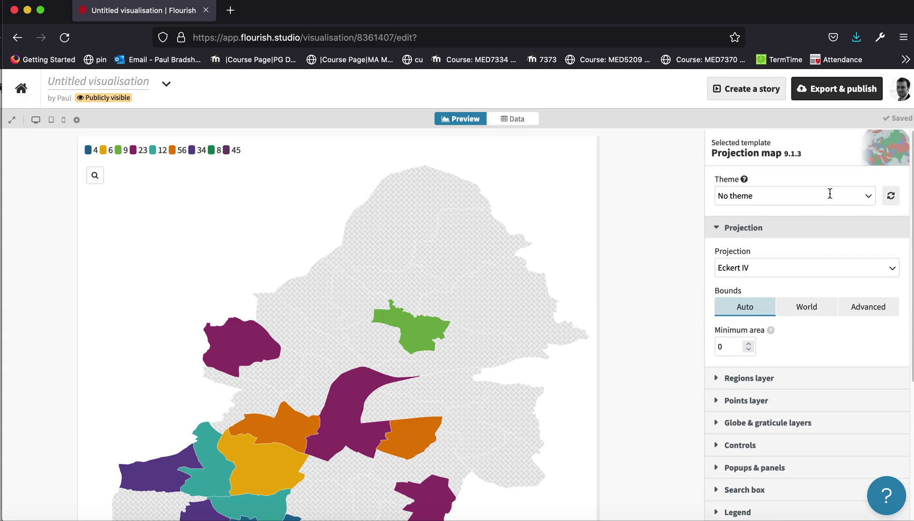
pyautogui.click(799, 195)
pyautogui.click(685, 278)
pyautogui.scroll(-3, 749, 386)
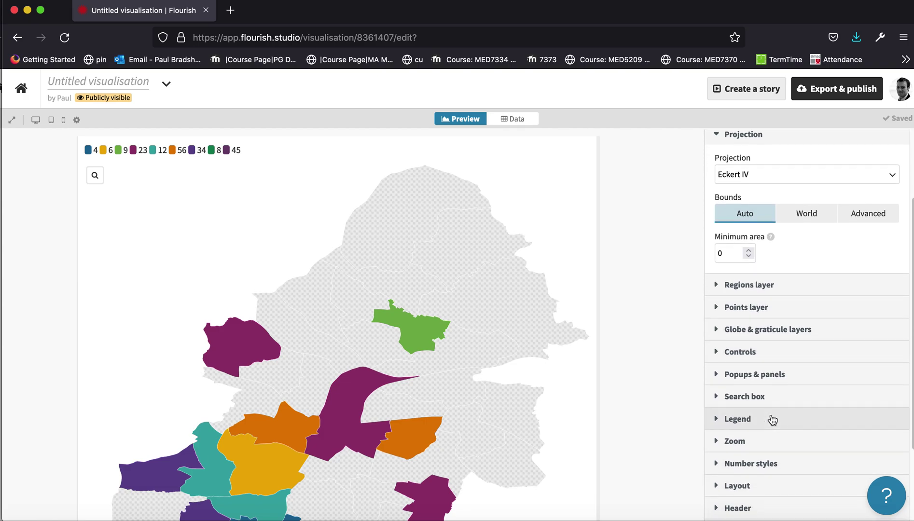
pyautogui.scroll(-2, 772, 419)
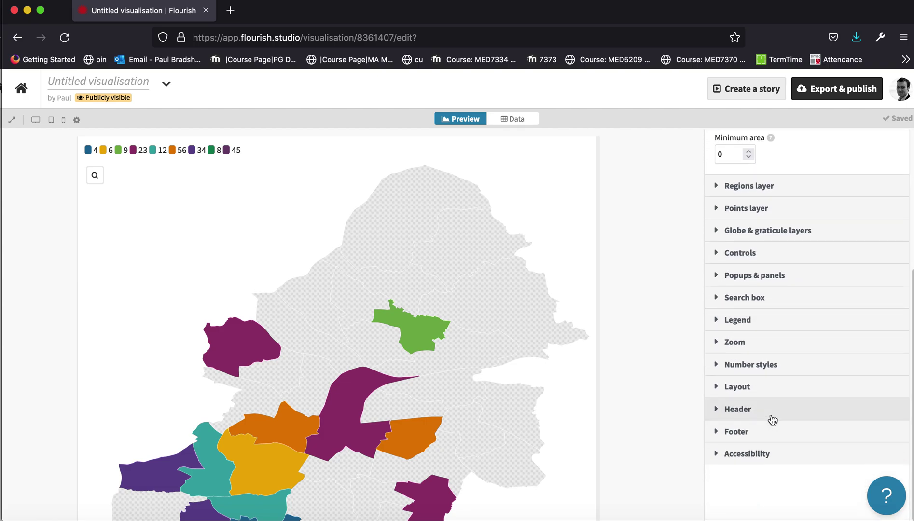
# Expand the Regions layer and set Fill to a numeric sequential Blues scale from 4 to 56
pyautogui.click(807, 188)
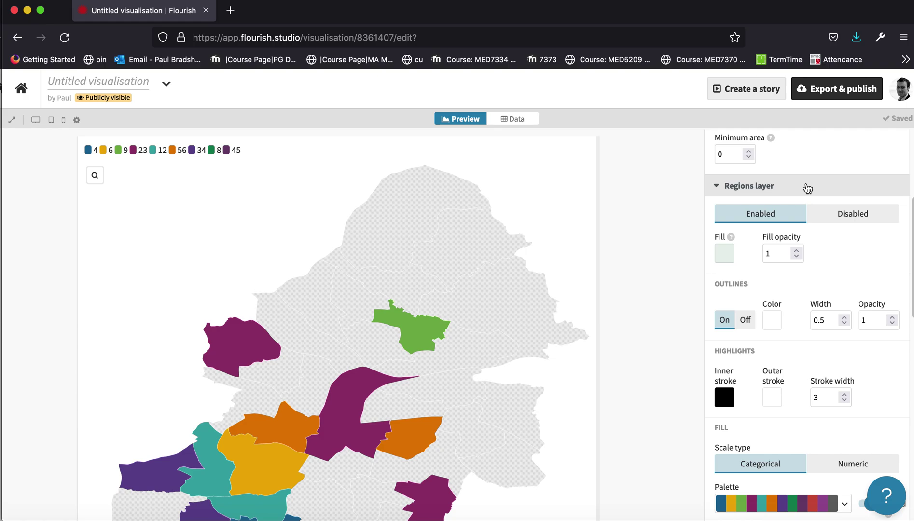
pyautogui.scroll(-1, 805, 270)
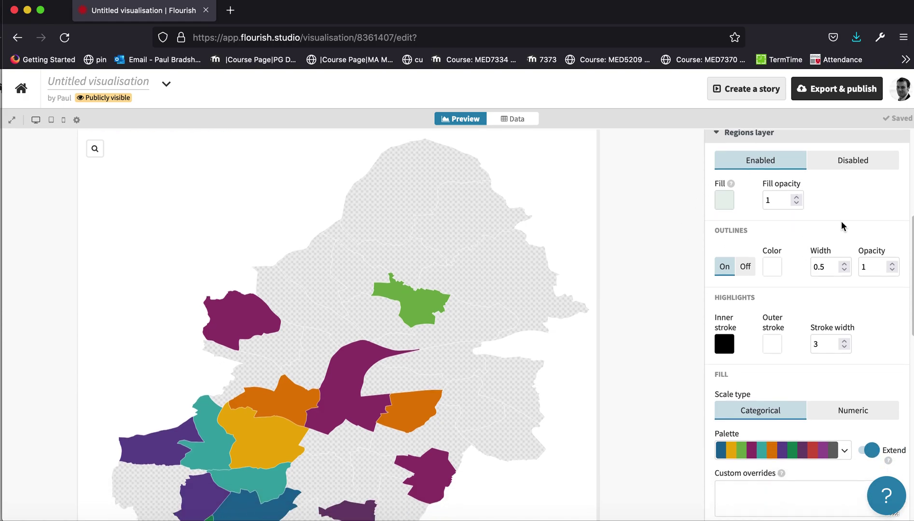
pyautogui.scroll(-1, 743, 378)
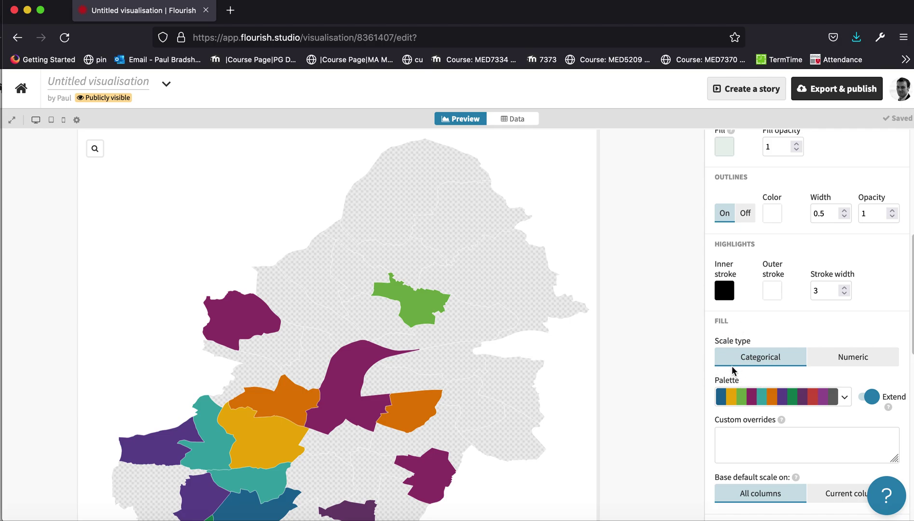
pyautogui.click(853, 362)
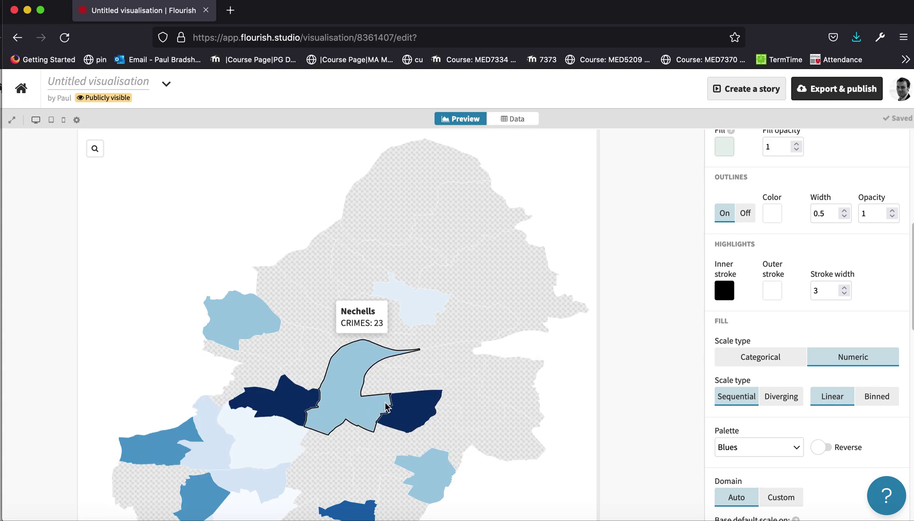
pyautogui.scroll(-3, 212, 428)
pyautogui.scroll(-2, 564, 408)
pyautogui.scroll(3, 583, 376)
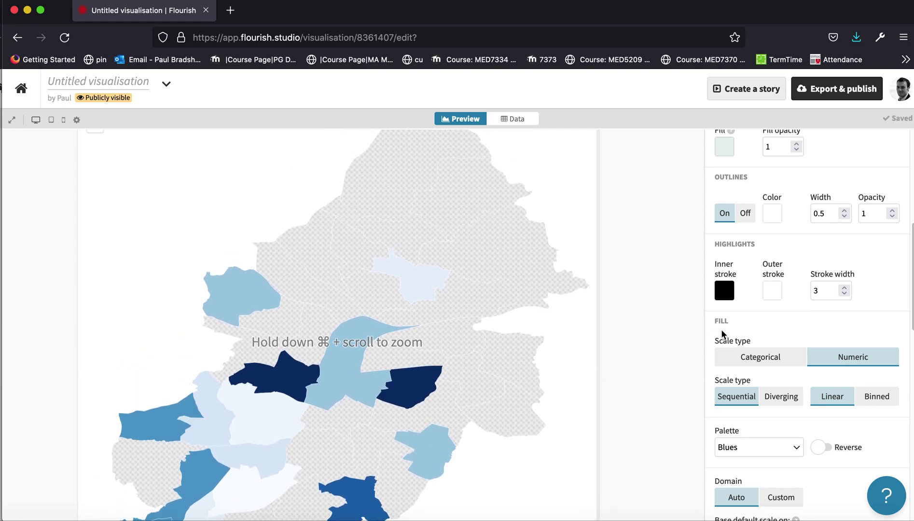
pyautogui.scroll(1, 727, 325)
pyautogui.scroll(-1, 736, 414)
pyautogui.scroll(2, 490, 363)
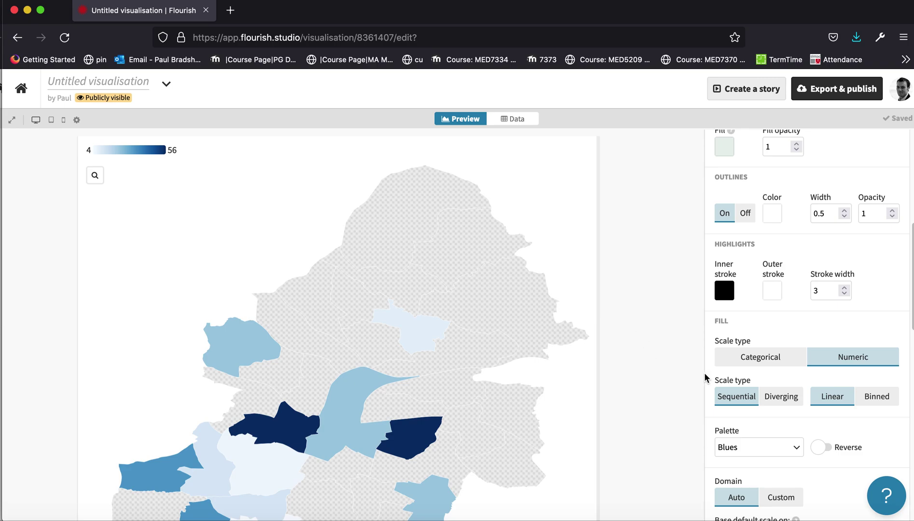
# Switch the Fill scale to Diverging and keep the Red/Blue palette, dark red 4 to dark blue 56
pyautogui.scroll(-3, 755, 372)
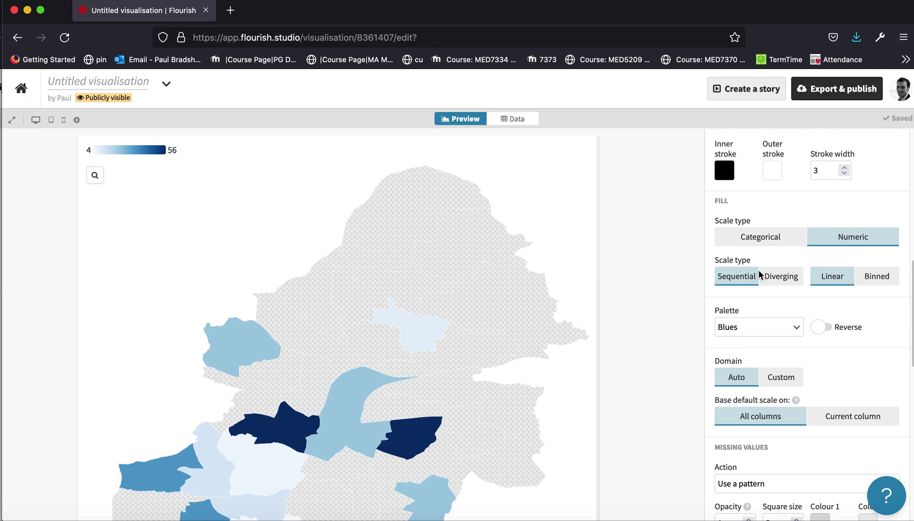
pyautogui.click(787, 283)
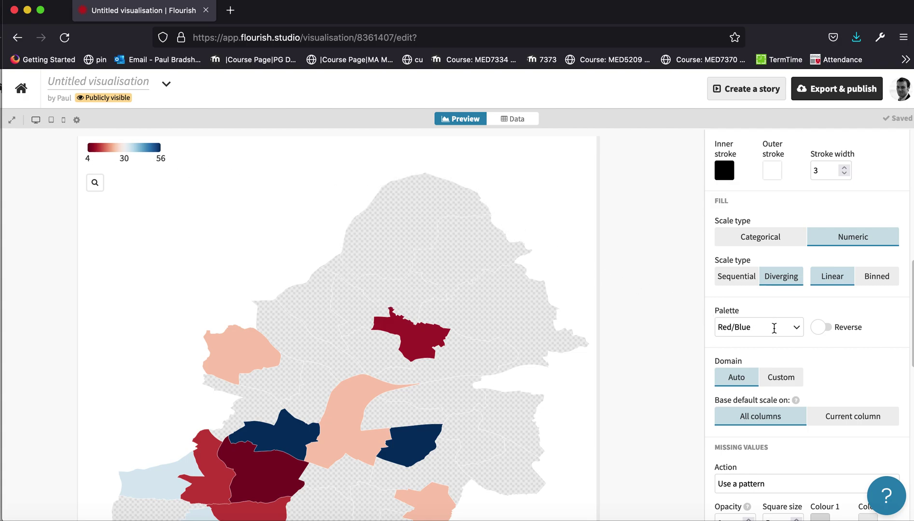
pyautogui.click(792, 325)
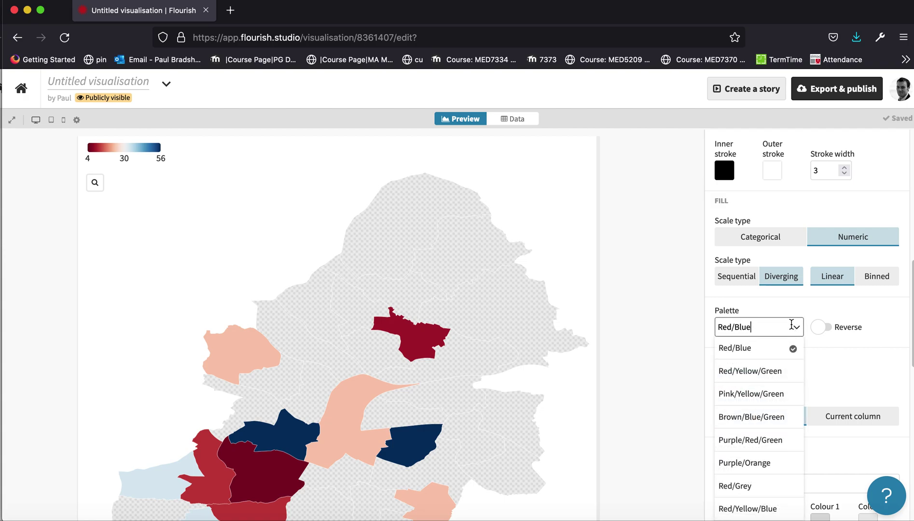
pyautogui.scroll(-3, 775, 412)
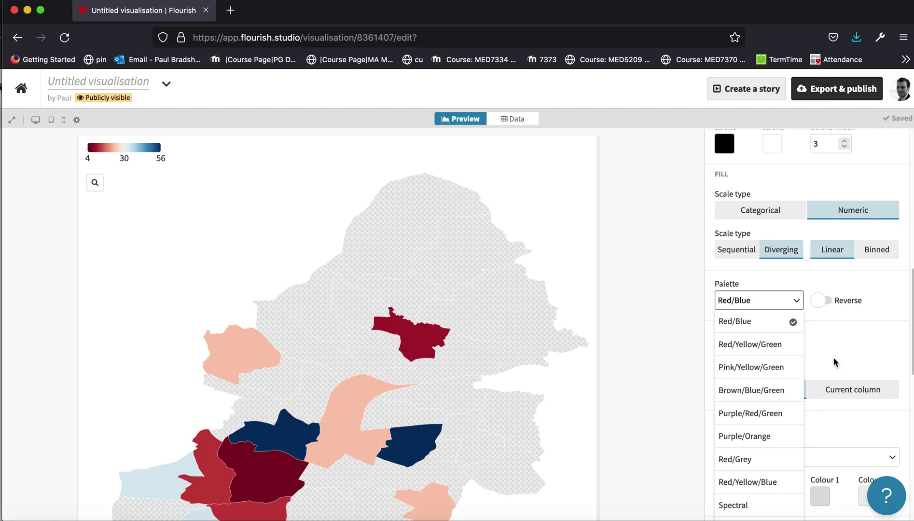
pyautogui.click(841, 348)
pyautogui.scroll(-3, 841, 349)
pyautogui.scroll(-4, 839, 351)
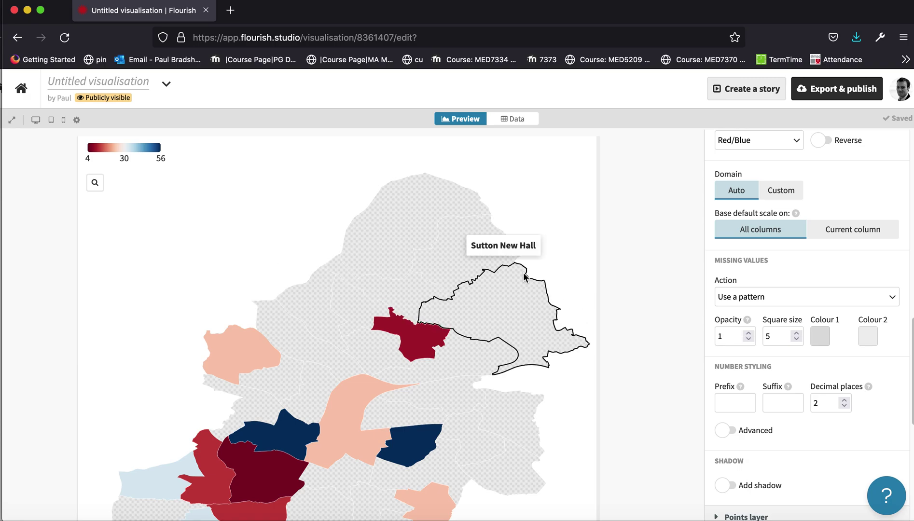
pyautogui.scroll(-3, 390, 407)
pyautogui.scroll(2, 371, 364)
pyautogui.scroll(2, 369, 359)
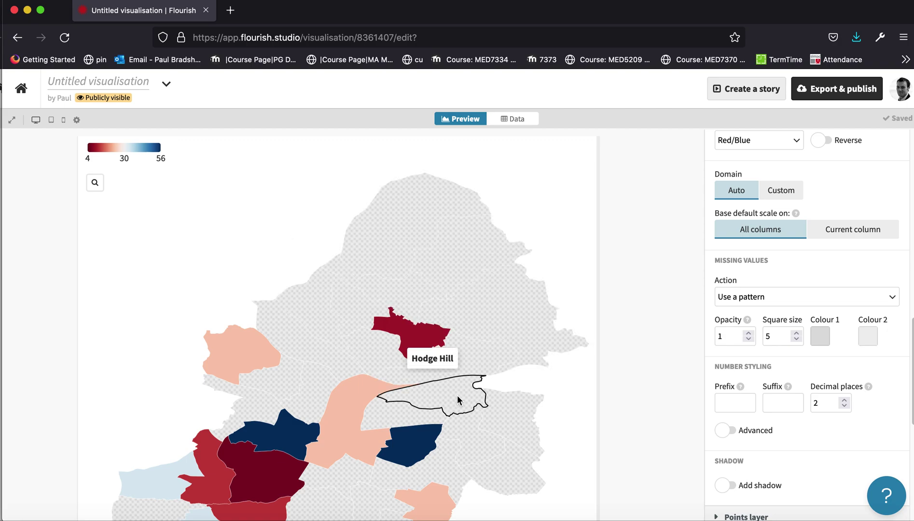
# On the Regions sheet, enter CRIMES 34 for Sutton New Hall (C18) and 45 for Sutton Trinity (C19)
pyautogui.click(518, 124)
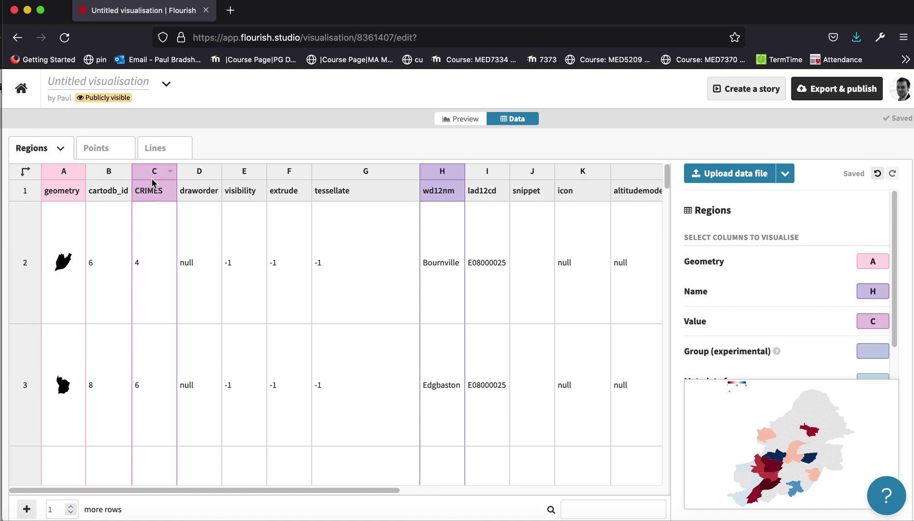
pyautogui.scroll(-15, 165, 264)
pyautogui.scroll(-18, 164, 263)
pyautogui.click(158, 330)
pyautogui.write('34')
pyautogui.click(161, 435)
pyautogui.write('45')
pyautogui.click(235, 428)
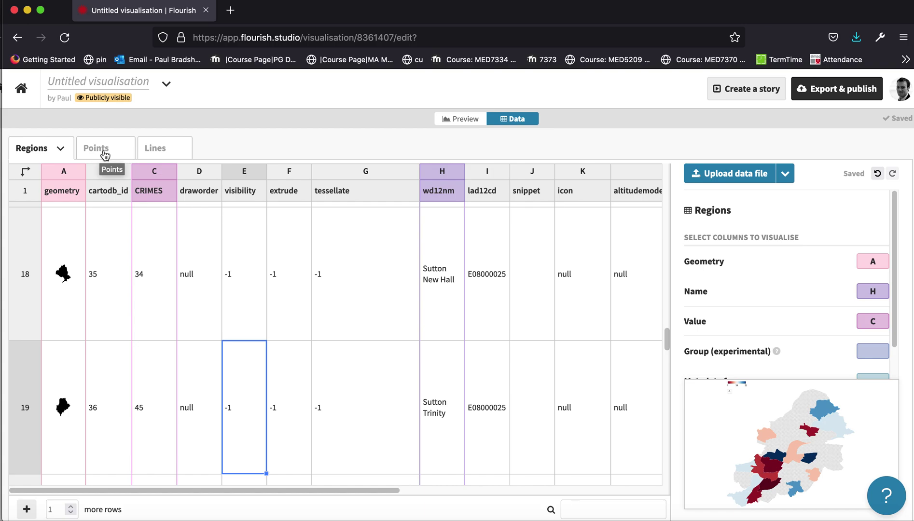
# Delete every sample country row from the Points sheet, then view the empty Lines sheet
pyautogui.click(101, 150)
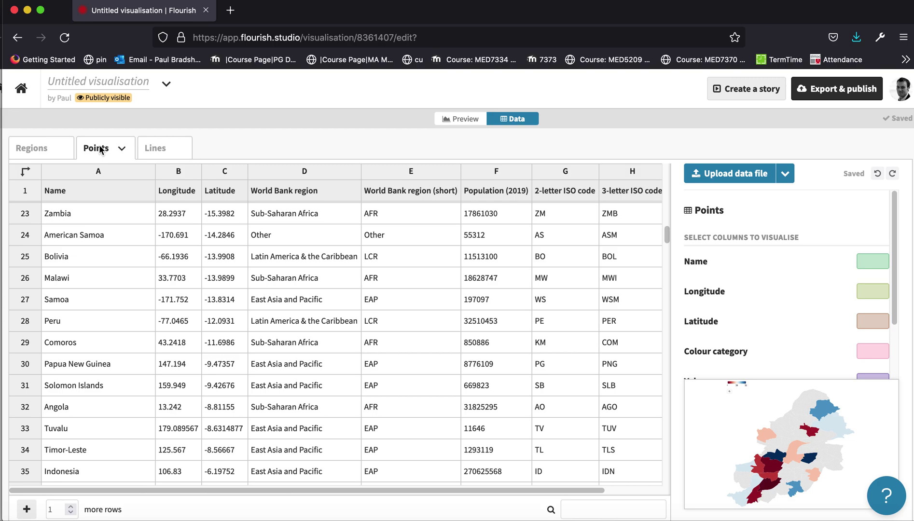
pyautogui.click(113, 230)
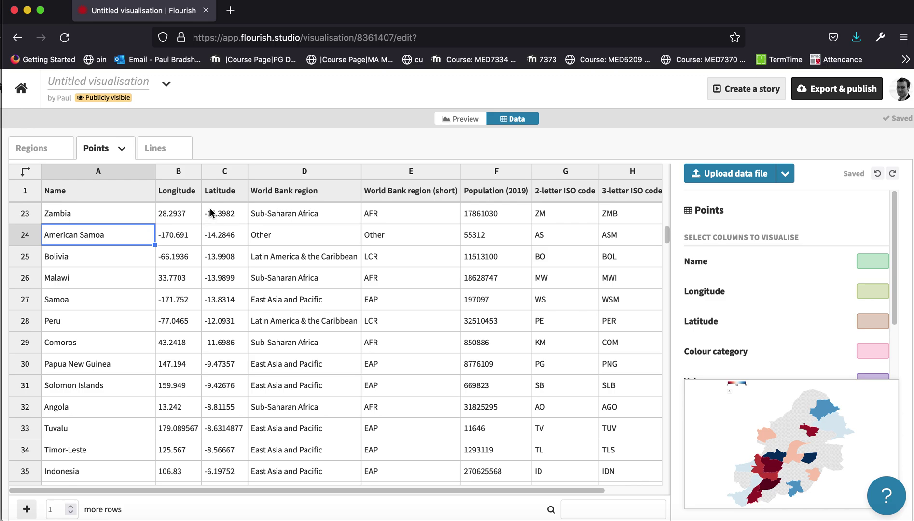
pyautogui.press('super+a')
pyautogui.press('BackSpace')
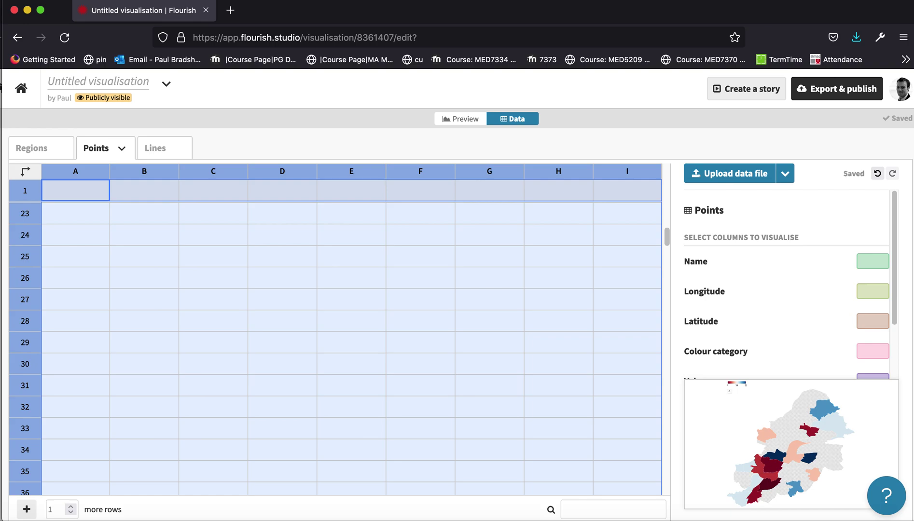
pyautogui.click(159, 235)
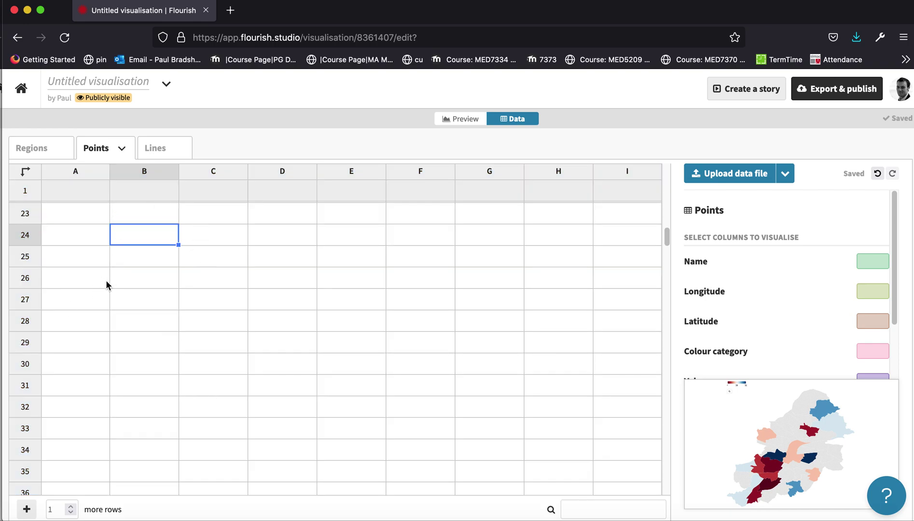
pyautogui.click(161, 148)
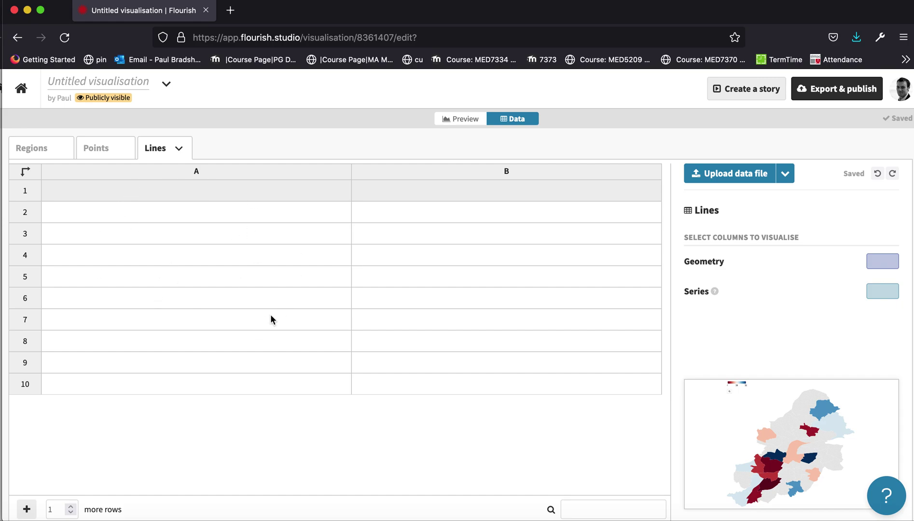
# Retitle 'Untitled visualisation' as 'Birmingham wards', correcting a typo along the way
pyautogui.click(119, 79)
pyautogui.write('Birmingham wear')
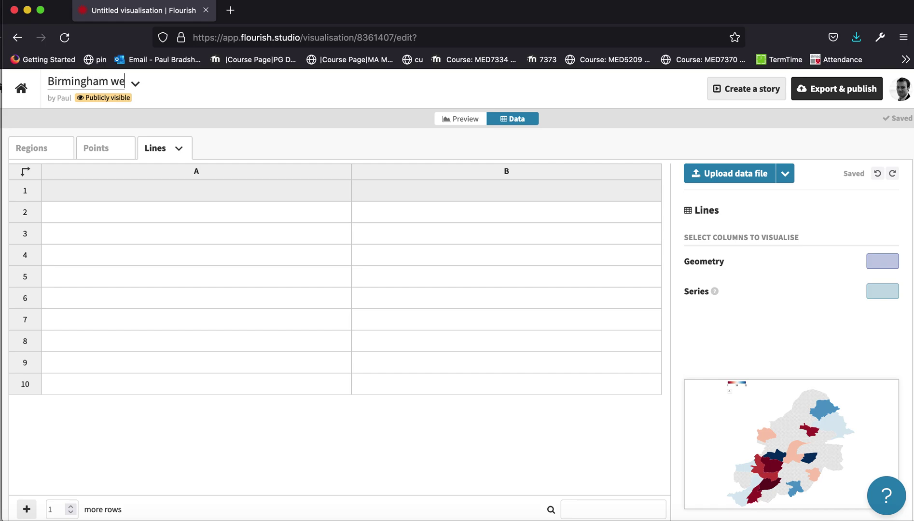
pyautogui.press('BackSpace')
pyautogui.press('BackSpace')
pyautogui.press('BackSpace')
pyautogui.write('ards')
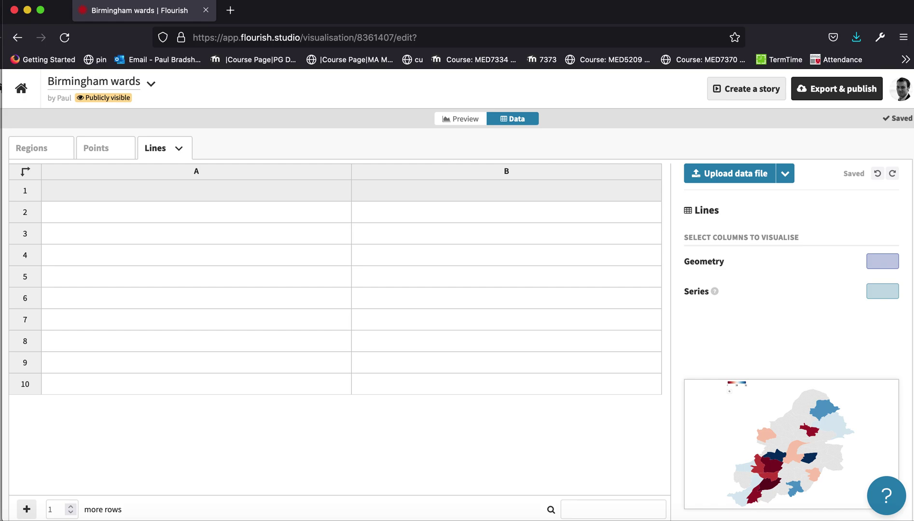